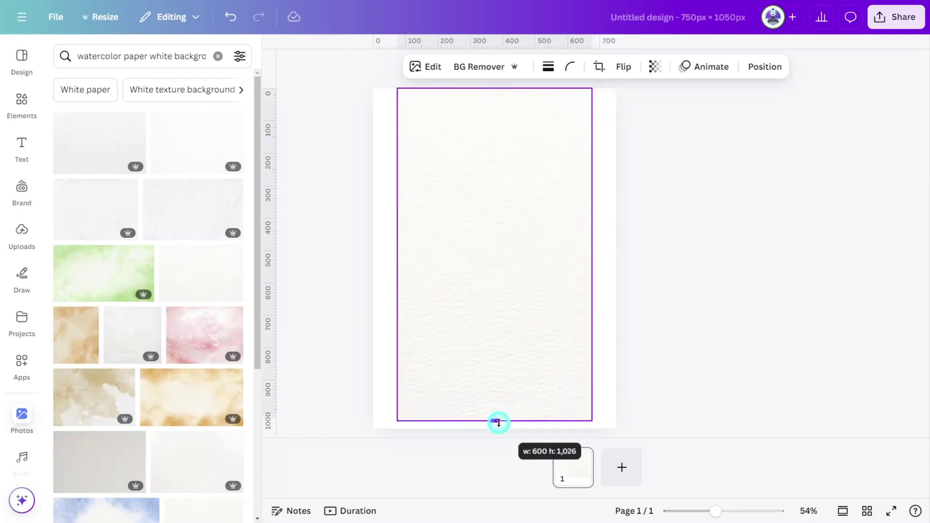
Step: Stretch the white paper texture sideways so that it covers the full width of the page
{"action": "left_click_drag", "start_coordinate": [592, 251], "coordinate": [616, 256]}
{"action": "left_click_drag", "start_coordinate": [397, 258], "coordinate": [369, 255]}
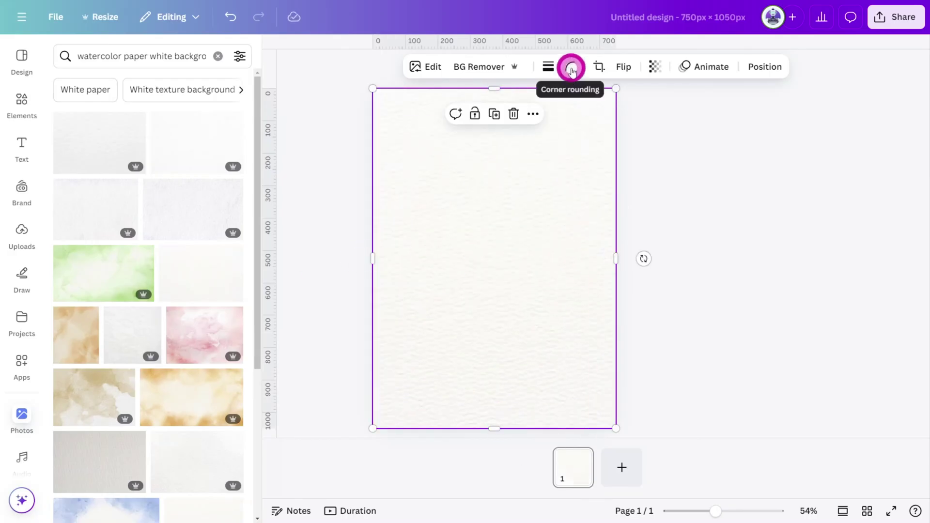
Step: Give the paper texture a solid black border of weight 3 and round its corners
{"action": "left_click", "coordinate": [548, 67]}
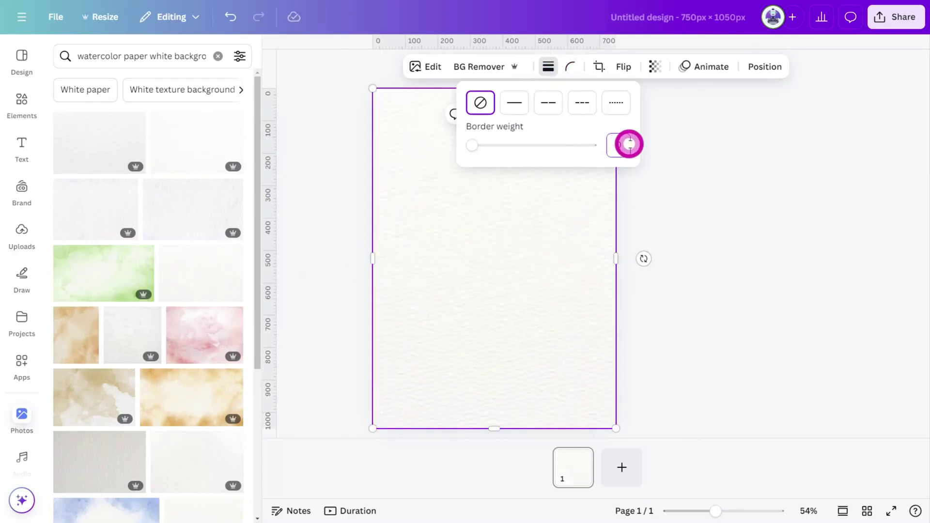
{"action": "left_click", "coordinate": [629, 144]}
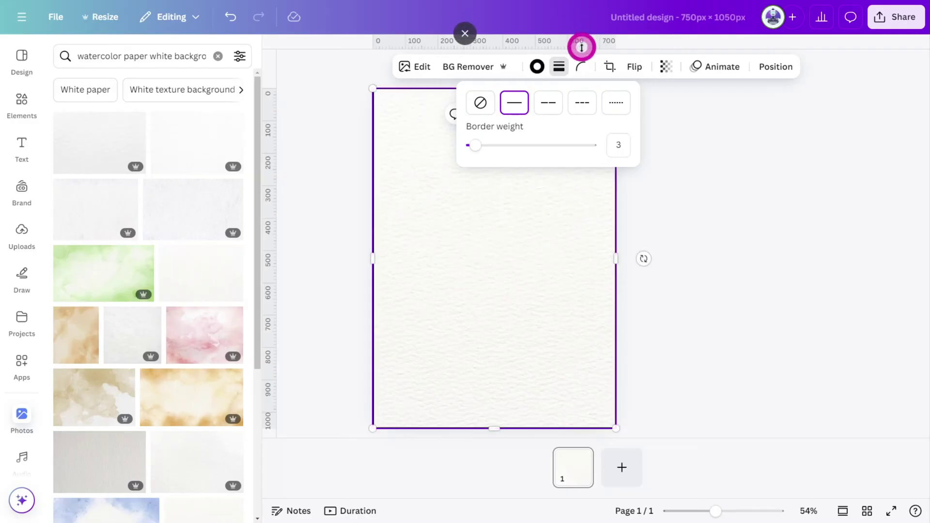
{"action": "left_click", "coordinate": [581, 66]}
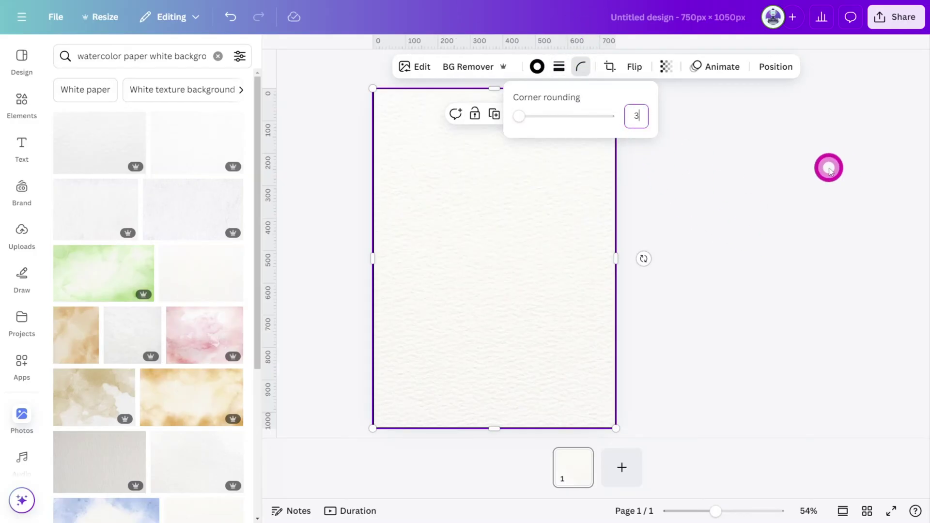
{"action": "key", "text": "Return"}
Step: Search the elements library for FLORAL CORNERS
{"action": "left_click", "coordinate": [14, 102]}
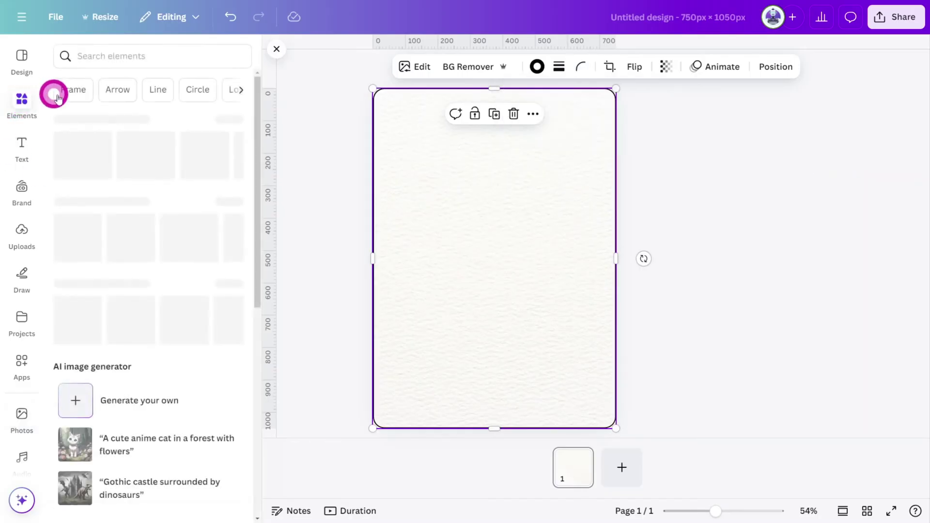
{"action": "left_click", "coordinate": [93, 56]}
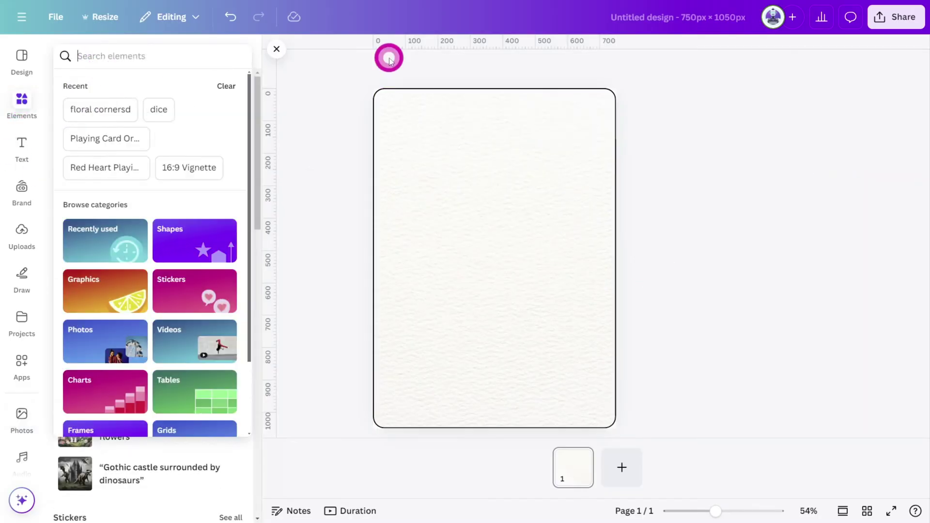
{"action": "type", "text": "FLORAL CORNERS"}
{"action": "key", "text": "Return"}
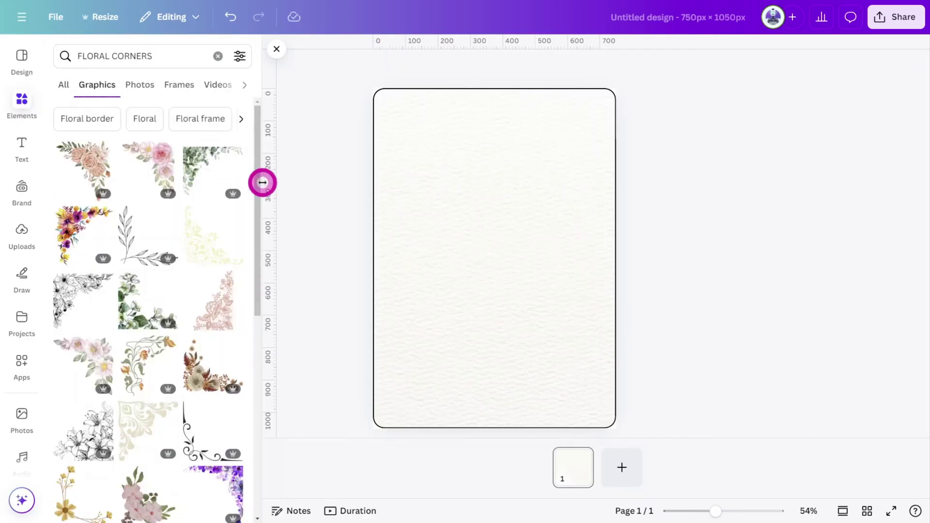
Step: Insert the black swirl corner ornament and place it in the card's lower-left corner, slightly inside the border
{"action": "left_click", "coordinate": [241, 434]}
{"action": "left_click_drag", "start_coordinate": [473, 275], "coordinate": [398, 395]}
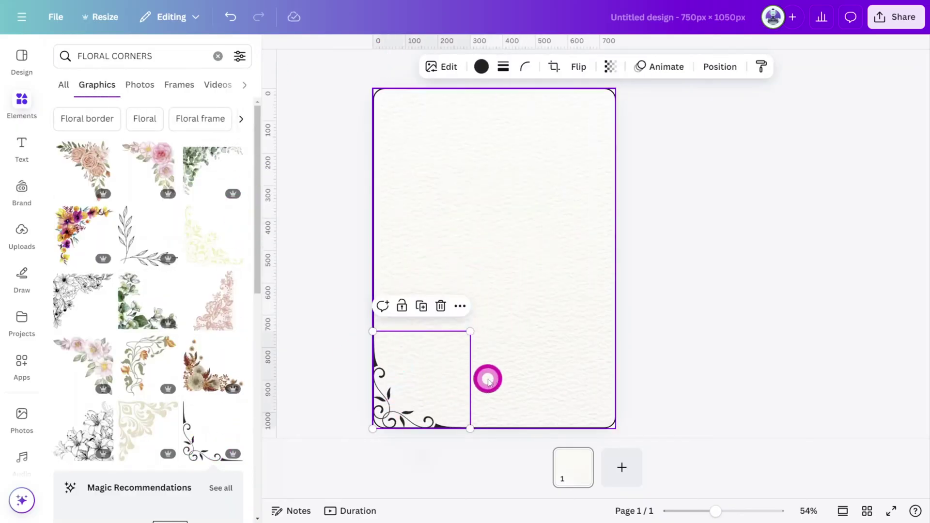
{"action": "left_click", "coordinate": [704, 306]}
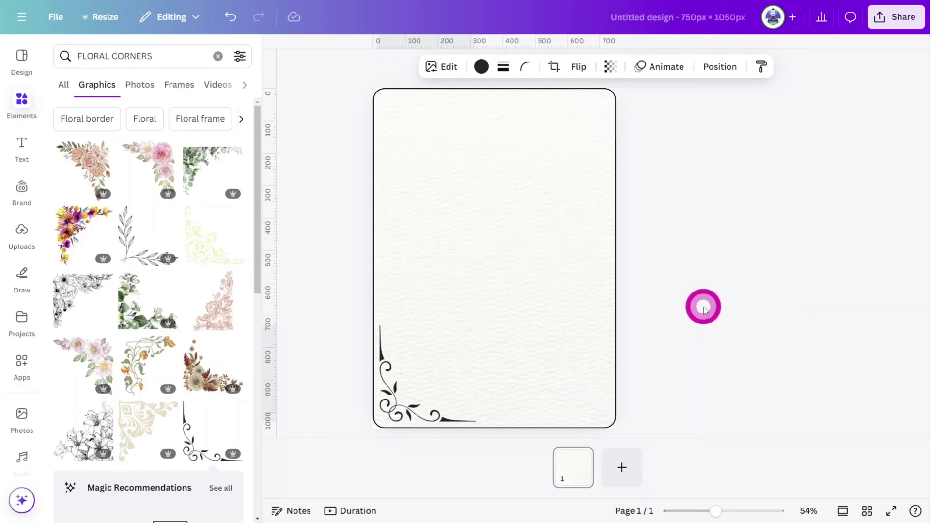
Step: Duplicate the corner ornament, flip the copy horizontally and rotate it into the card's upper-right corner
{"action": "left_click_drag", "start_coordinate": [476, 327], "coordinate": [475, 329]}
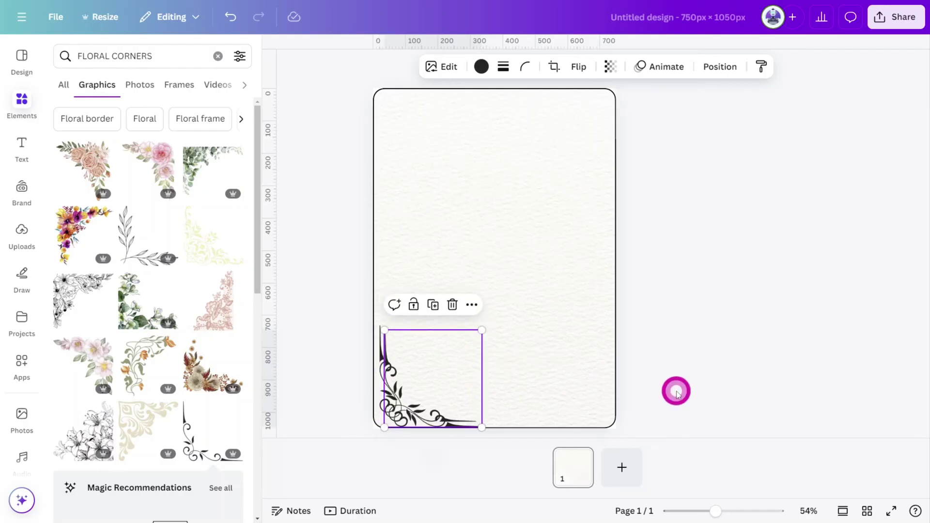
{"action": "key", "text": "ctrl+d"}
{"action": "left_click_drag", "start_coordinate": [458, 399], "coordinate": [486, 242]}
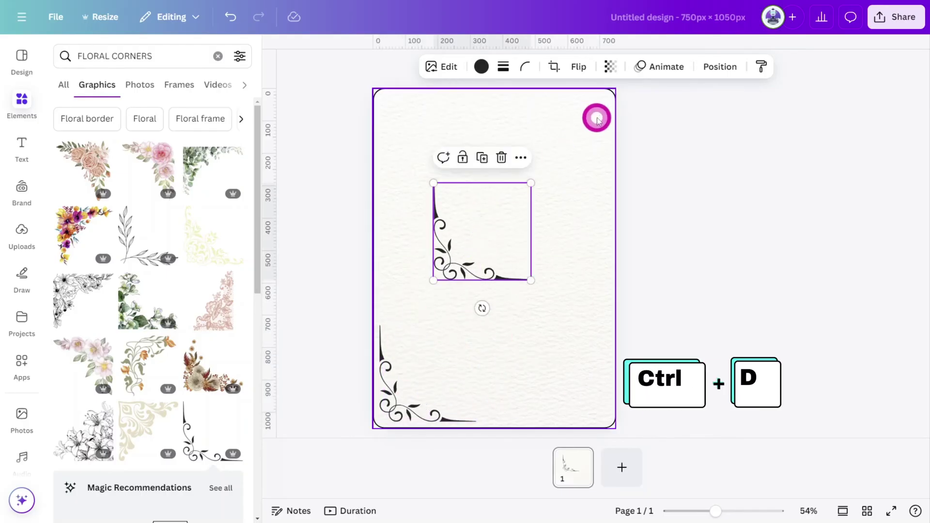
{"action": "left_click", "coordinate": [571, 67]}
{"action": "left_click", "coordinate": [580, 98]}
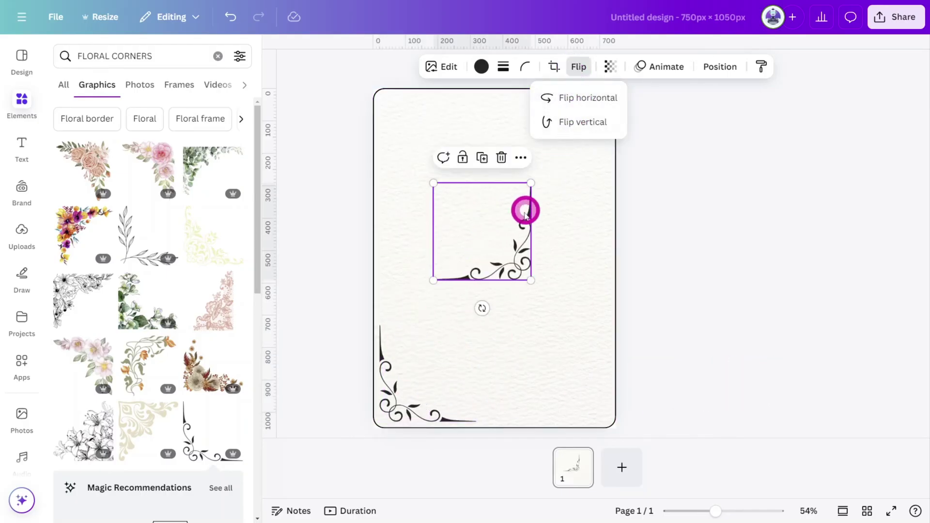
{"action": "left_click_drag", "start_coordinate": [481, 309], "coordinate": [607, 118]}
{"action": "left_click", "coordinate": [738, 157]}
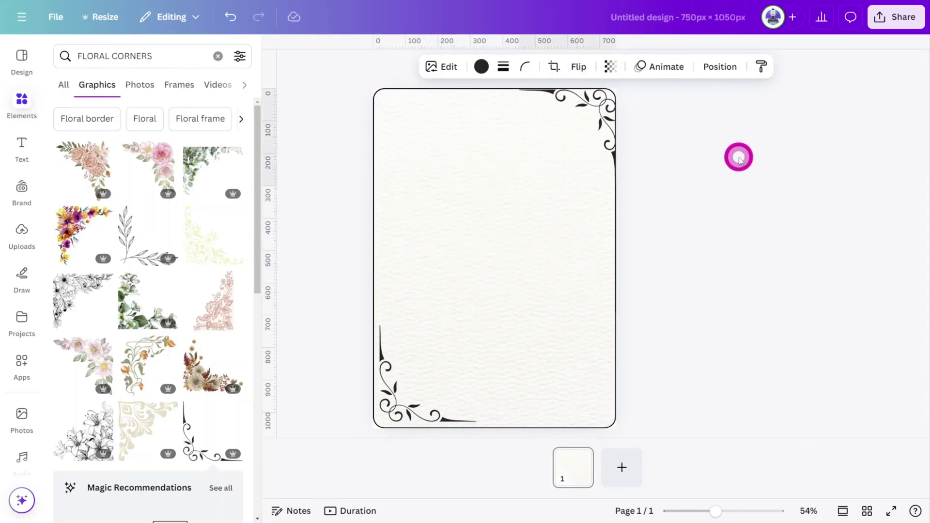
Step: Nudge the upper-right ornament down and left so it sits slightly inside the card border
{"action": "key", "text": "Down"}
{"action": "key", "text": "Down"}
{"action": "key", "text": "Down"}
{"action": "key", "text": "Down"}
{"action": "key", "text": "Down"}
{"action": "key", "text": "Down"}
{"action": "key", "text": "Down"}
{"action": "key", "text": "Down"}
{"action": "key", "text": "Down"}
{"action": "key", "text": "Left"}
{"action": "key", "text": "Left"}
{"action": "key", "text": "Left"}
{"action": "key", "text": "Left"}
{"action": "key", "text": "Left"}
{"action": "key", "text": "Left"}
{"action": "key", "text": "Left"}
{"action": "key", "text": "Left"}
{"action": "key", "text": "Left"}
{"action": "key", "text": "Left"}
{"action": "key", "text": "Left"}
{"action": "key", "text": "Left"}
{"action": "key", "text": "Left"}
{"action": "key", "text": "Left"}
{"action": "key", "text": "Left"}
{"action": "key", "text": "Left"}
{"action": "key", "text": "Left"}
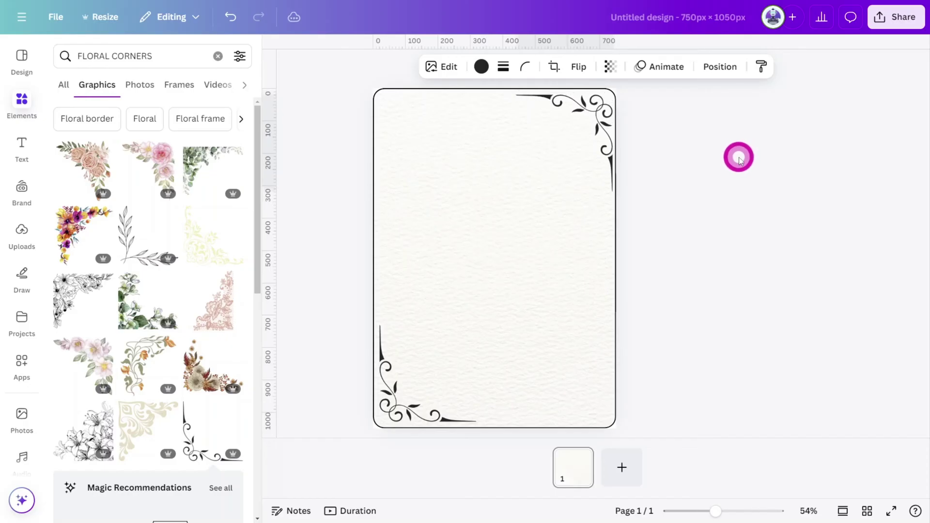
{"action": "left_click", "coordinate": [736, 154]}
Step: Add a text box containing K and enlarge it to about font size 76.5
{"action": "key", "text": "t"}
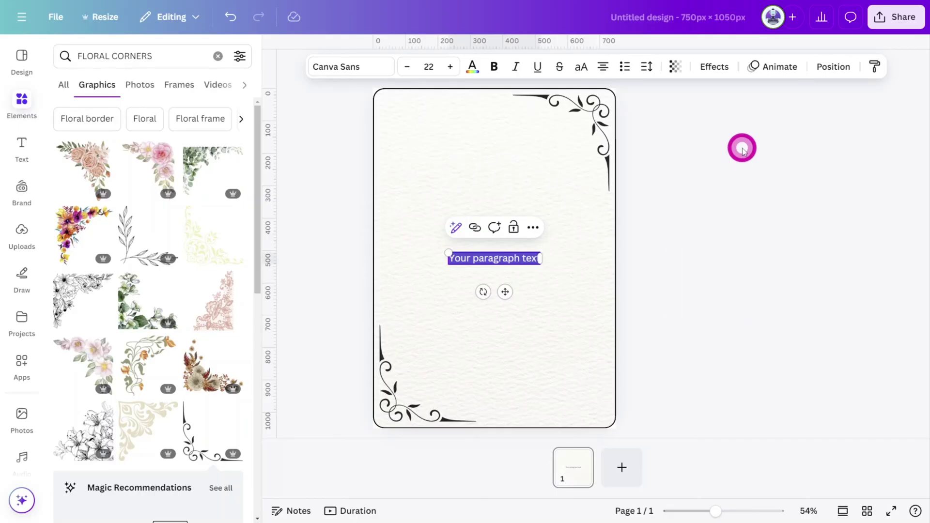
{"action": "type", "text": "K"}
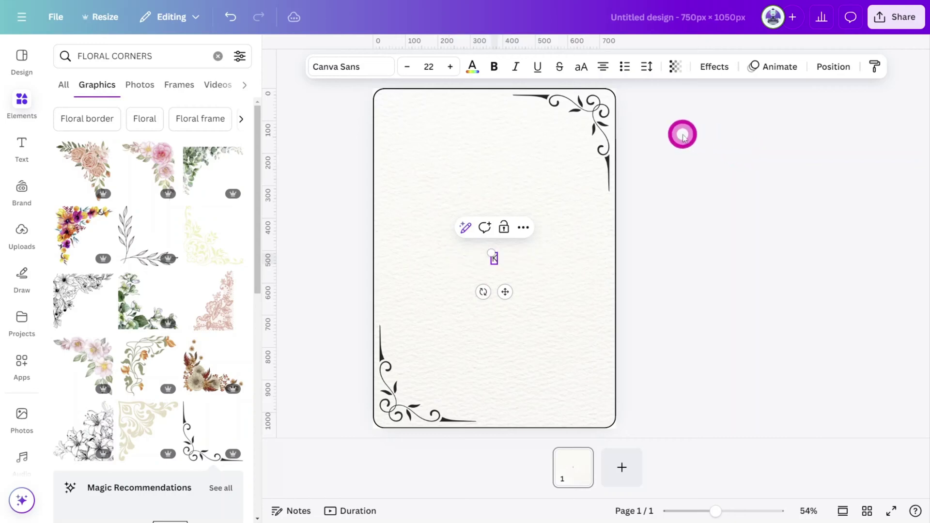
{"action": "left_click_drag", "start_coordinate": [491, 252], "coordinate": [476, 224]}
Step: Set the K in the Zcool QingKe HuangYou font at size 125, near the card's upper-left corner
{"action": "left_click", "coordinate": [351, 66]}
{"action": "left_click", "coordinate": [187, 114]}
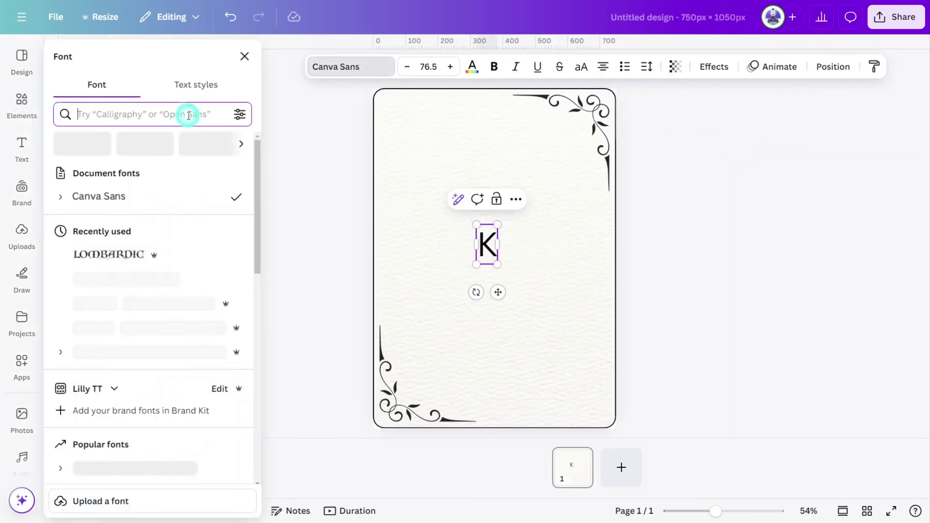
{"action": "type", "text": "zcool"}
{"action": "key", "text": "Return"}
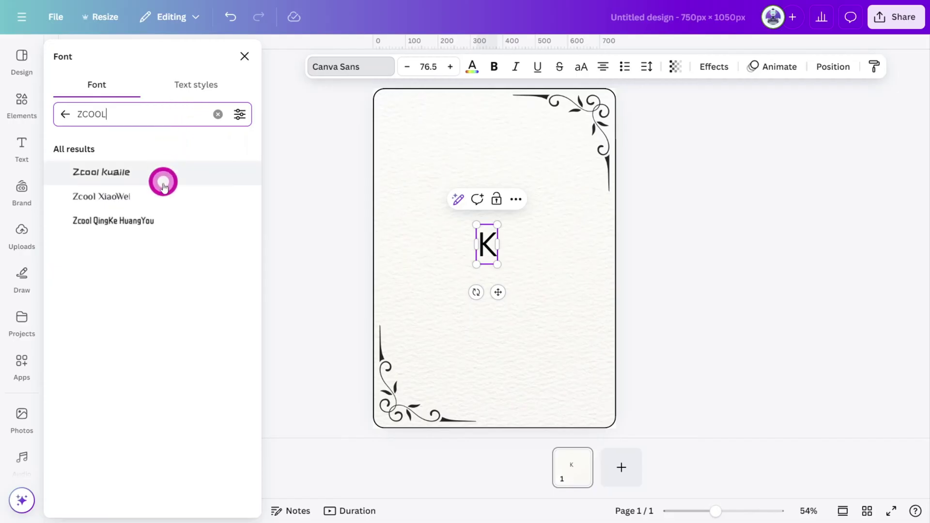
{"action": "left_click", "coordinate": [123, 227]}
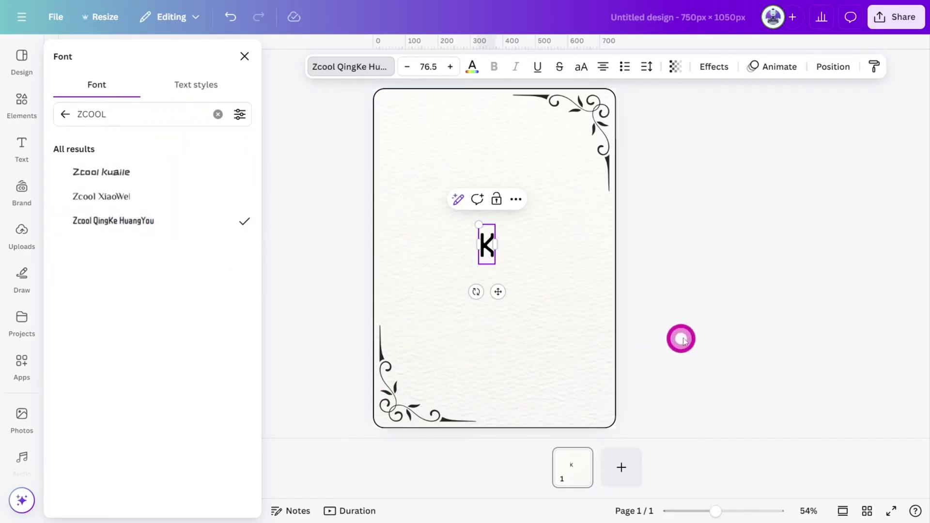
{"action": "left_click", "coordinate": [426, 67]}
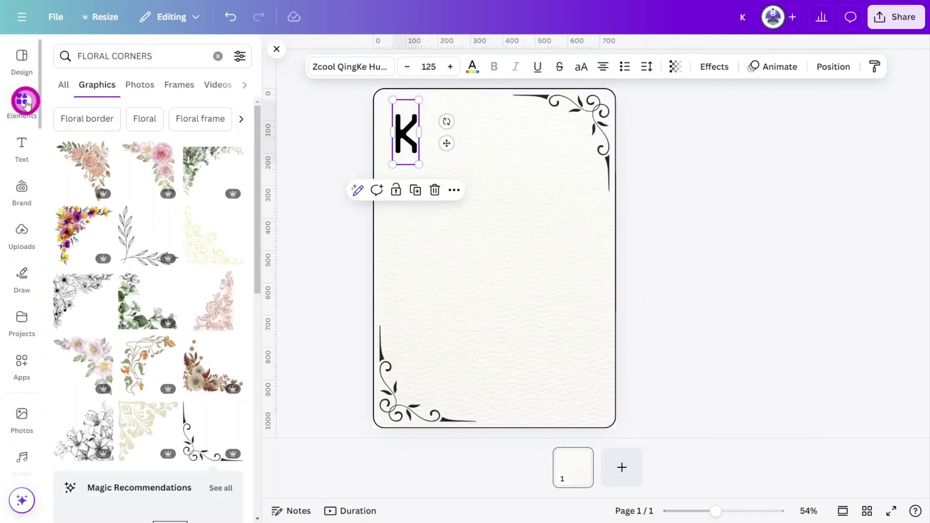
Step: Search the elements library for a poker playing card club suit icon and list all graphics results
{"action": "left_click", "coordinate": [25, 100]}
{"action": "left_click", "coordinate": [159, 60]}
{"action": "type", "text": "POKER PLAYING"}
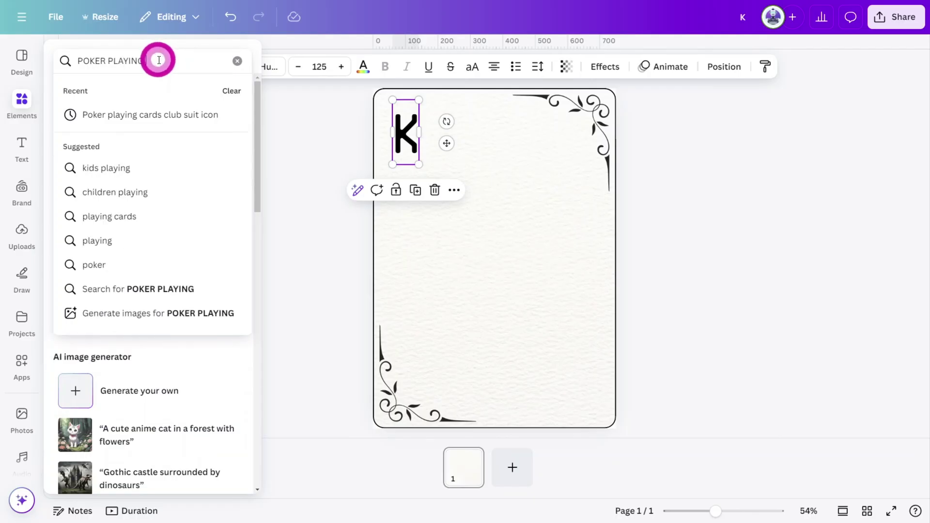
{"action": "type", "text": " CARD CLUB SUIT IC"}
{"action": "key", "text": "Return"}
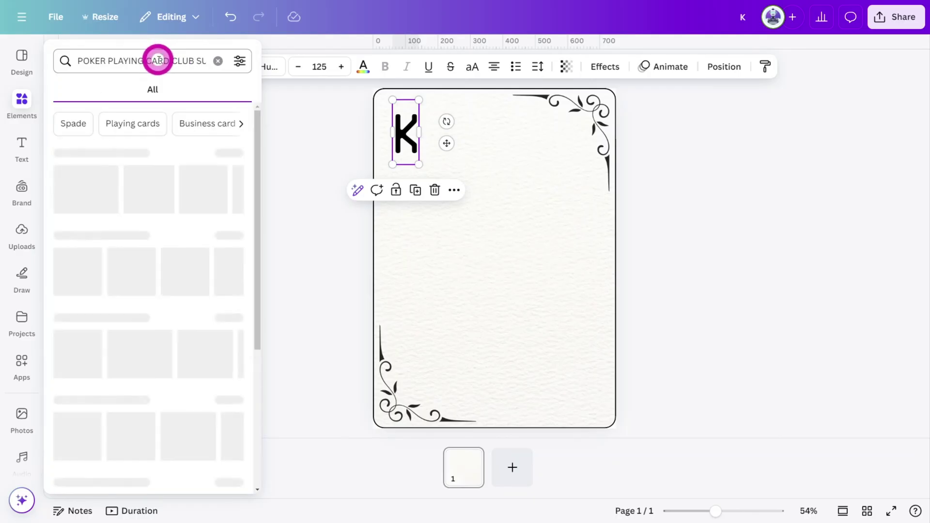
{"action": "left_click", "coordinate": [222, 154]}
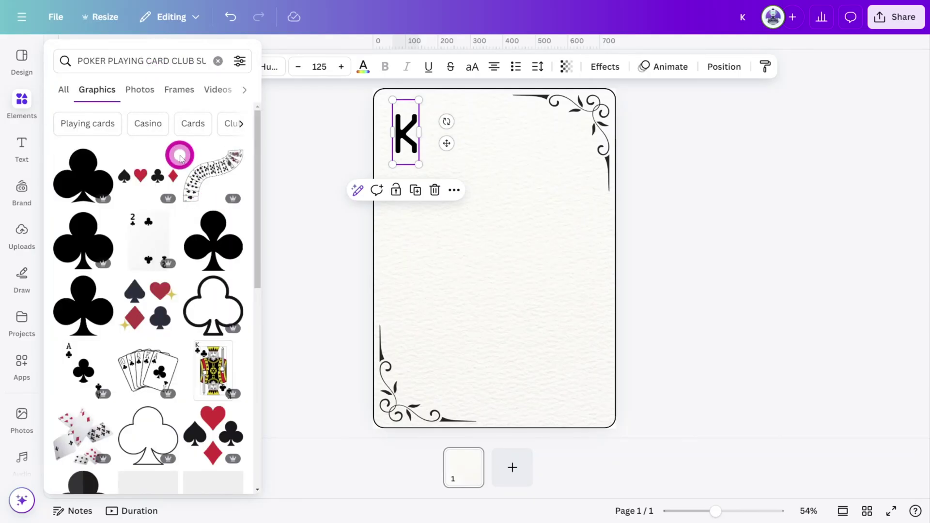
Step: Insert the two-tone dark club graphic on the card and shrink it to about half its size
{"action": "scroll", "coordinate": [165, 203], "scroll_direction": "down", "scroll_amount": 3}
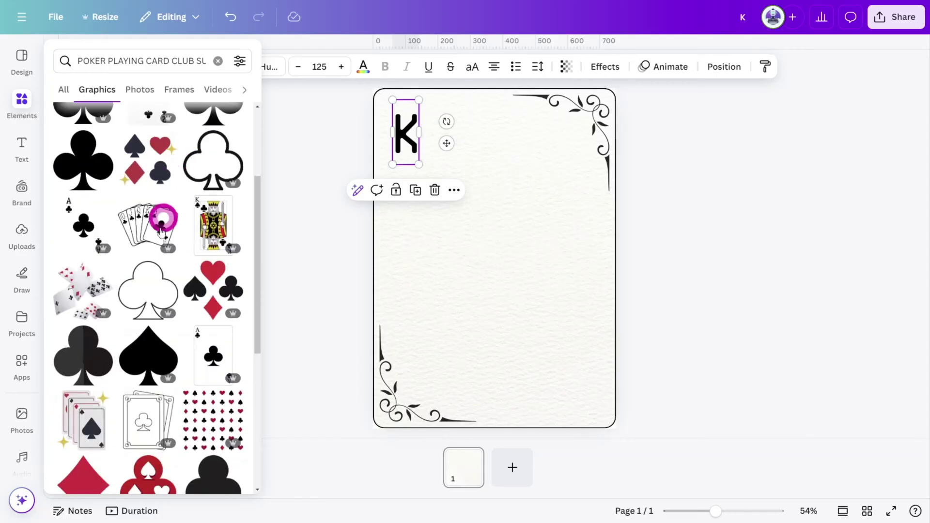
{"action": "left_click", "coordinate": [84, 361]}
{"action": "scroll", "coordinate": [165, 339], "scroll_direction": "down", "scroll_amount": 3}
{"action": "left_click", "coordinate": [223, 268]}
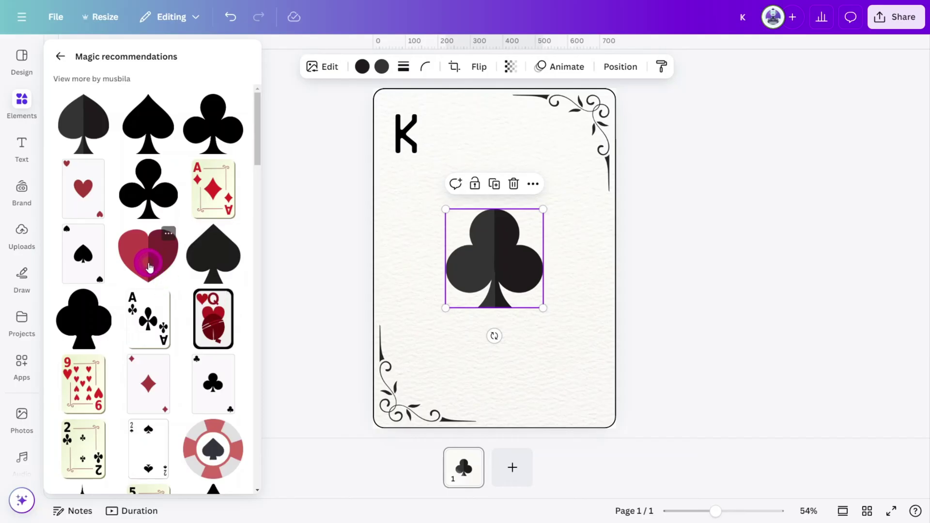
{"action": "left_click", "coordinate": [543, 309]}
{"action": "left_click_drag", "start_coordinate": [543, 309], "coordinate": [497, 255]}
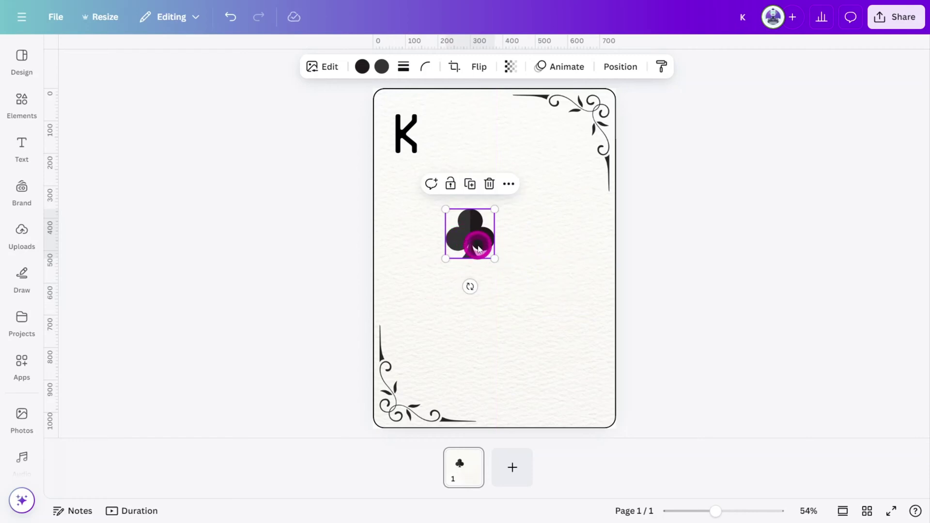
Step: Recolour the lighter left half of the club to olive gold #A78D07
{"action": "left_click", "coordinate": [381, 72]}
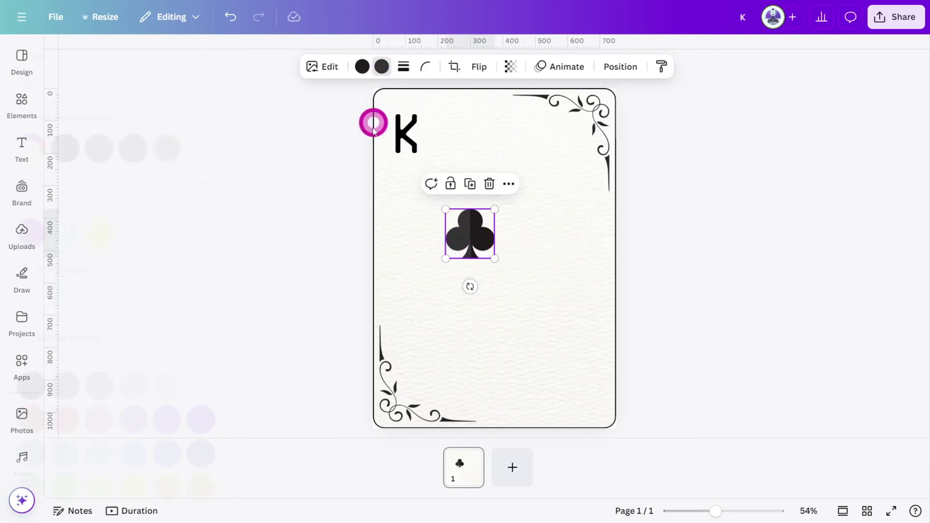
{"action": "left_click", "coordinate": [69, 155]}
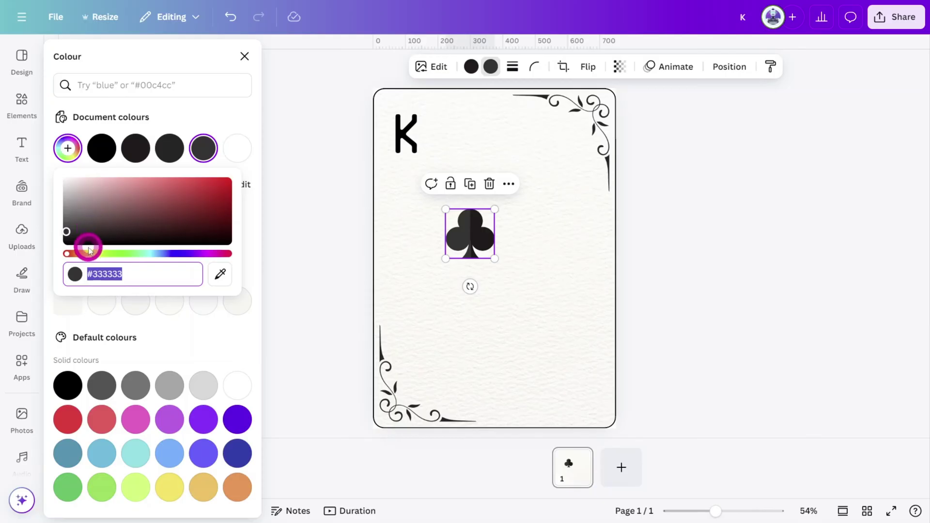
{"action": "left_click_drag", "start_coordinate": [87, 256], "coordinate": [116, 245]}
{"action": "left_click", "coordinate": [202, 207]}
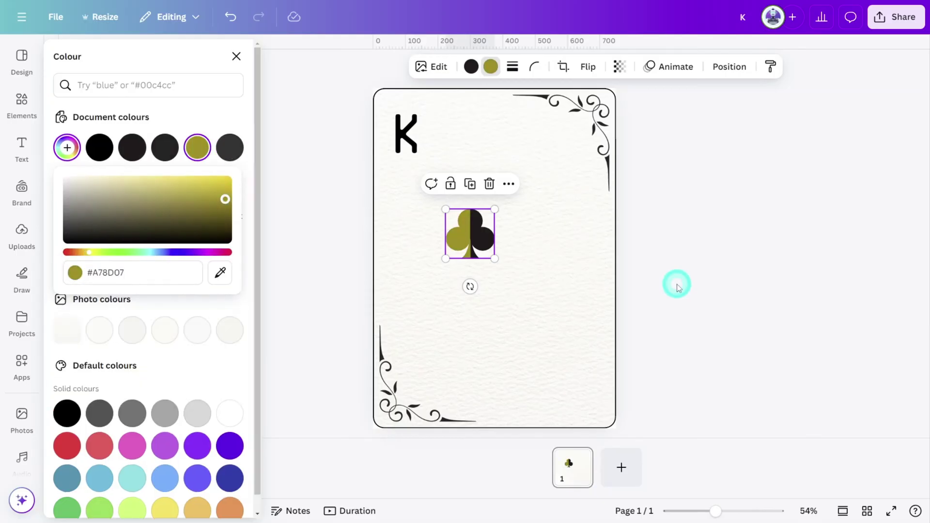
{"action": "left_click", "coordinate": [676, 282]}
Step: Place the club beneath the K and group the two as a compact index in the card's upper-left corner
{"action": "left_click", "coordinate": [487, 247]}
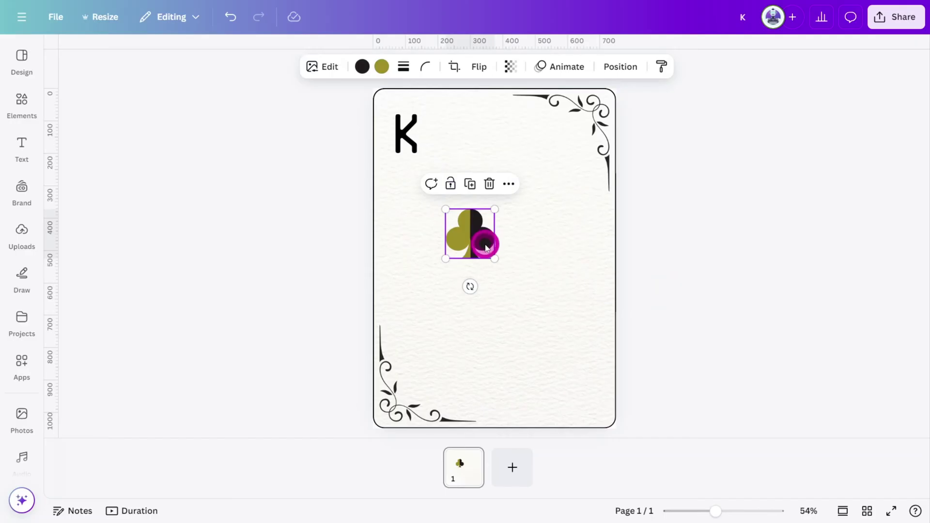
{"action": "mouse_move", "coordinate": [487, 246]}
{"action": "left_mouse_down"}
{"action": "mouse_move", "coordinate": [420, 199]}
{"action": "mouse_move", "coordinate": [396, 145]}
{"action": "left_mouse_up"}
{"action": "key", "text": "ctrl+g"}
{"action": "left_click", "coordinate": [411, 118], "text": "shift"}
{"action": "key", "text": "ctrl+g"}
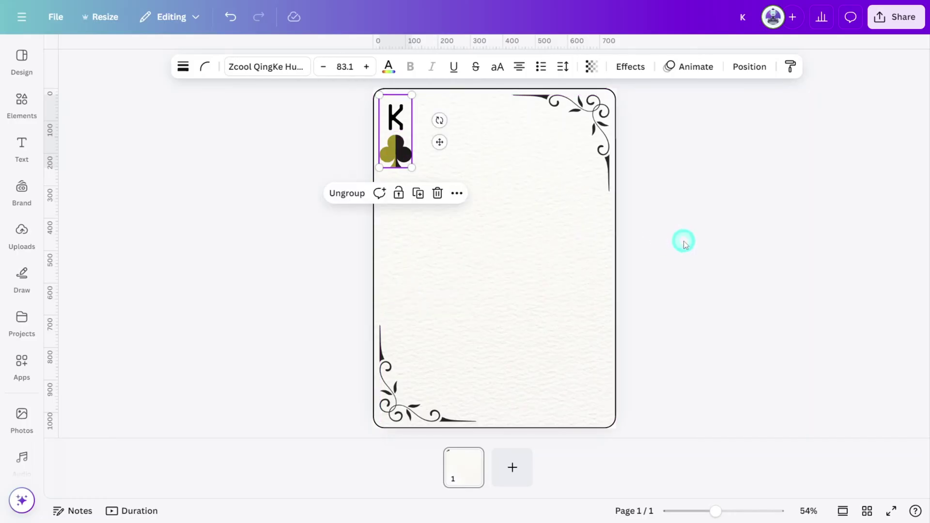
{"action": "left_click", "coordinate": [683, 242]}
Step: Duplicate the K and club group and place the copy upside down in the card's lower-right corner
{"action": "double_click", "coordinate": [399, 164]}
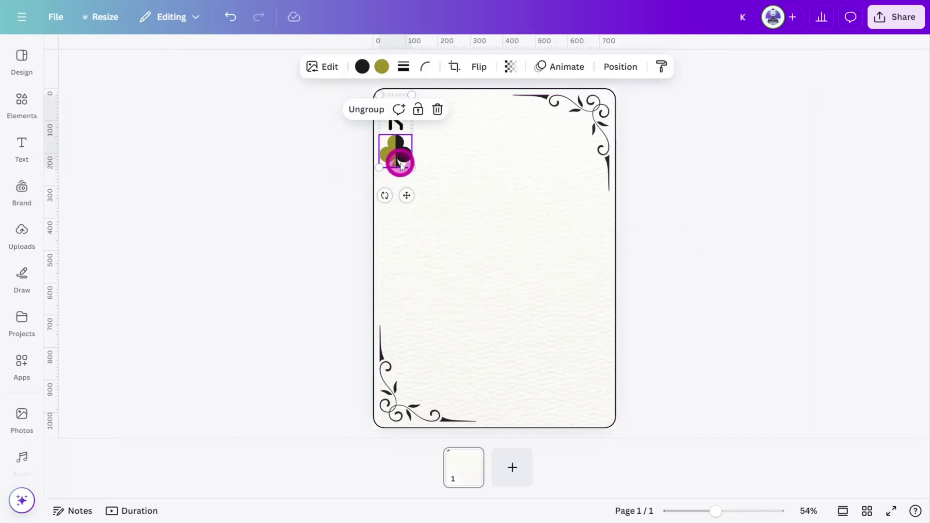
{"action": "left_click", "coordinate": [408, 196]}
{"action": "left_click_drag", "start_coordinate": [401, 158], "coordinate": [509, 261], "text": "alt"}
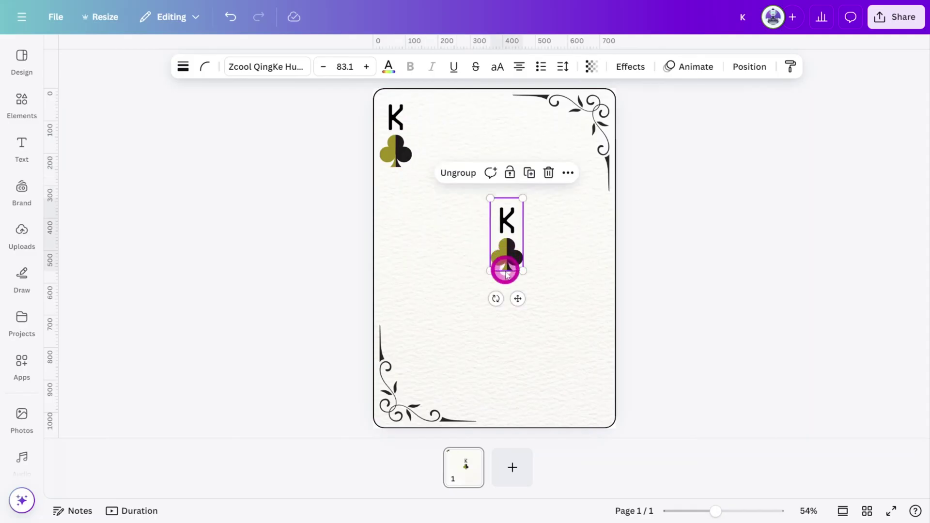
{"action": "left_click_drag", "start_coordinate": [495, 299], "coordinate": [595, 360]}
{"action": "left_click", "coordinate": [785, 389]}
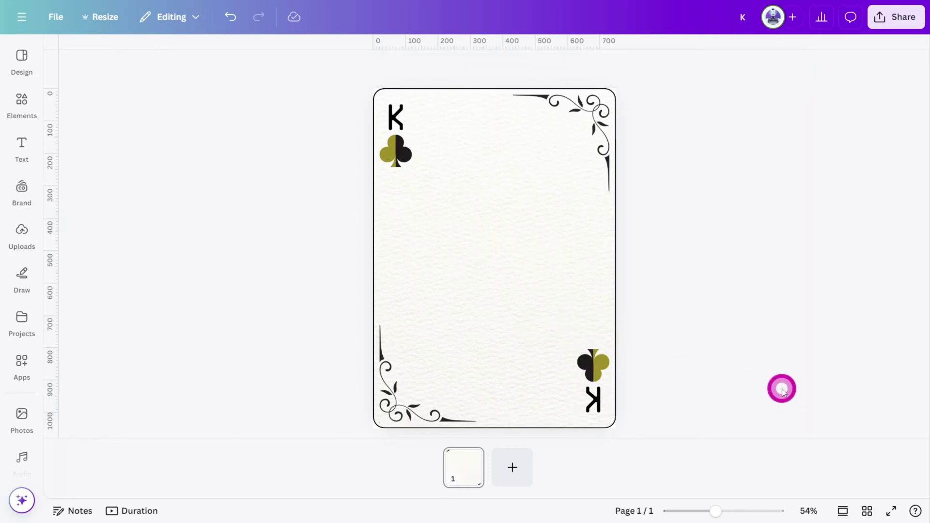
Step: Add a circle at the card's centre and give it an olive-gold border with a weight of 4
{"action": "key", "text": "c"}
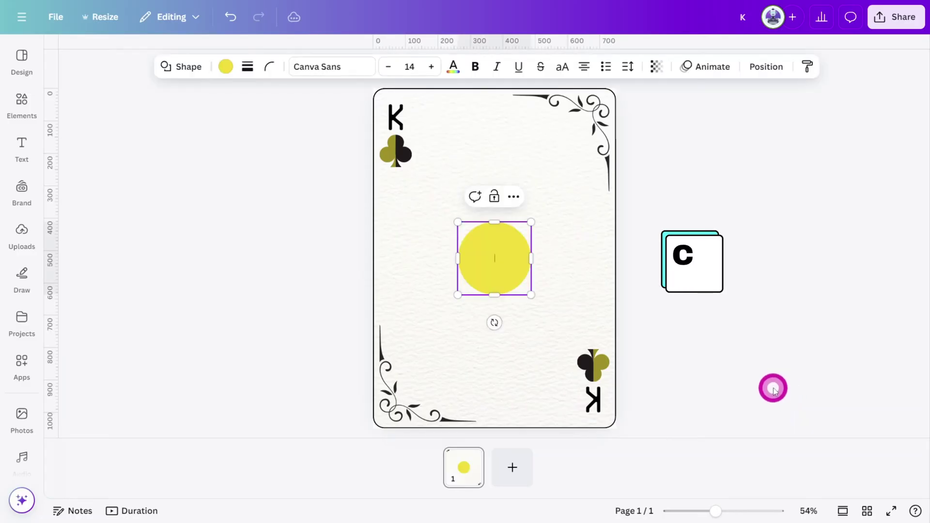
{"action": "left_click", "coordinate": [247, 66]}
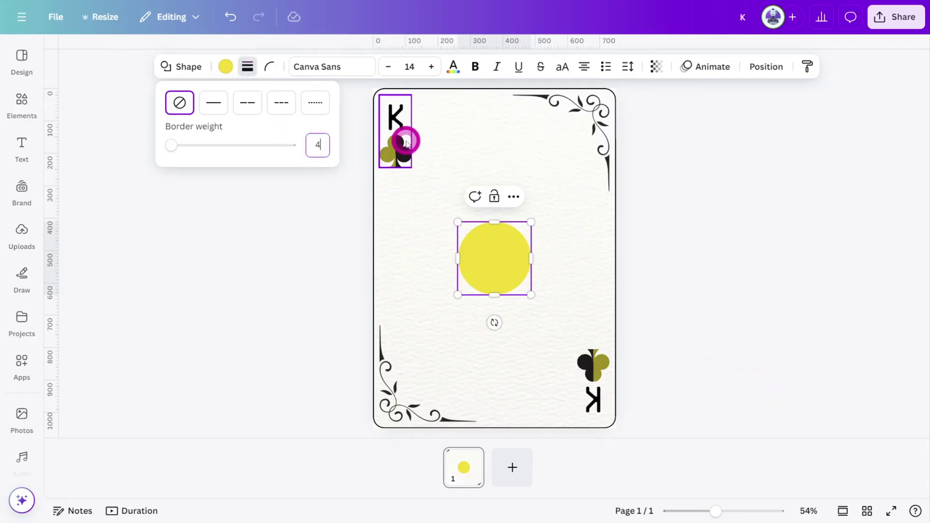
{"action": "type", "text": "4"}
{"action": "key", "text": "Return"}
{"action": "left_click", "coordinate": [235, 66]}
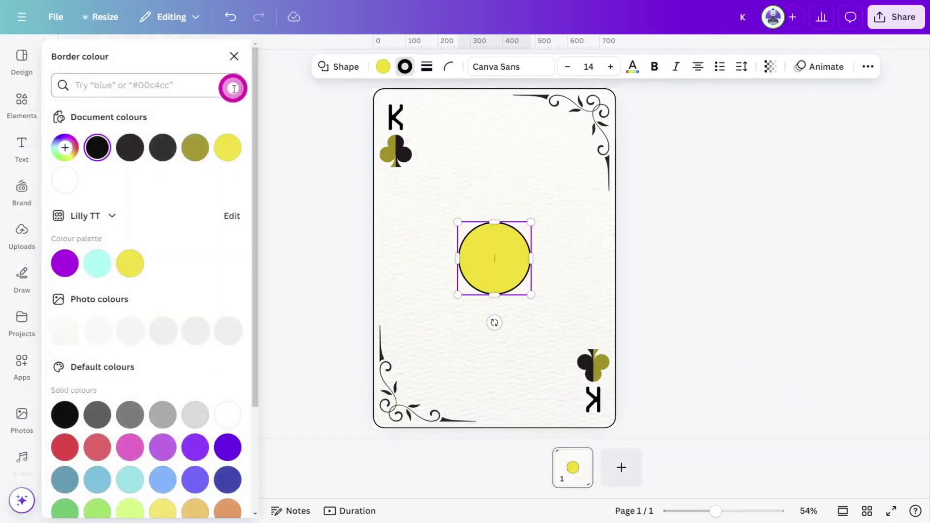
{"action": "left_click", "coordinate": [201, 154]}
Step: Make the circle's fill transparent and enlarge it to about one and a half times its size
{"action": "left_click", "coordinate": [383, 67]}
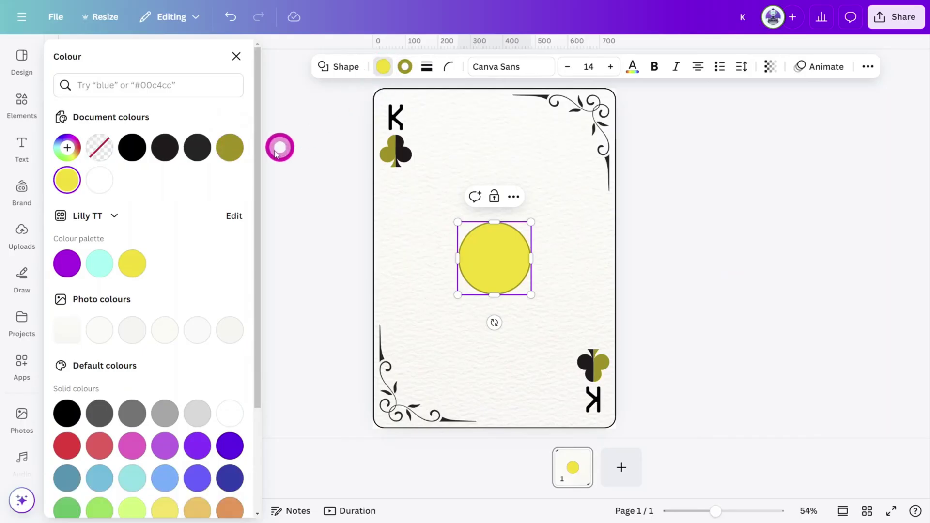
{"action": "left_click", "coordinate": [100, 151]}
{"action": "key", "text": "Escape"}
{"action": "left_click_drag", "start_coordinate": [531, 295], "coordinate": [549, 313]}
{"action": "left_click", "coordinate": [686, 307]}
Step: Add a horizontal line inside the circle with a weight of 6 and colour it olive gold
{"action": "key", "text": "l"}
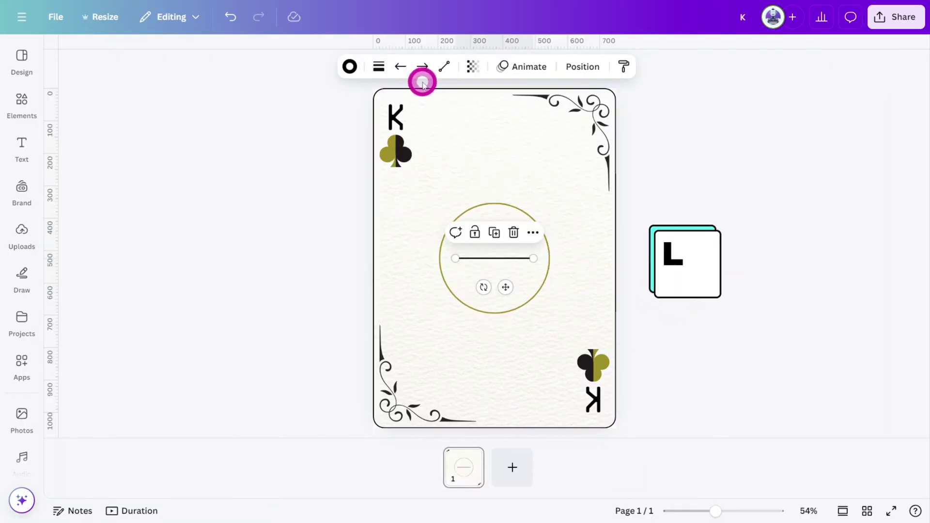
{"action": "left_click", "coordinate": [379, 66]}
{"action": "left_click", "coordinate": [452, 176]}
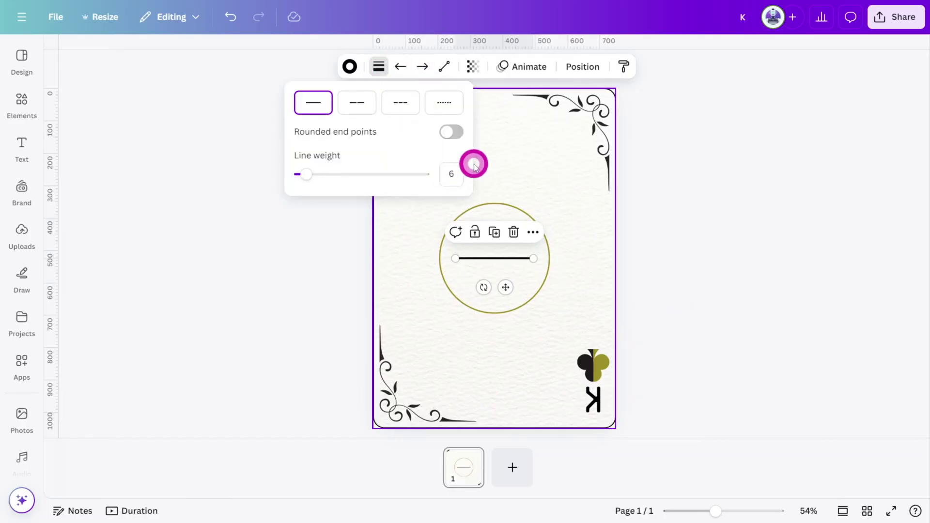
{"action": "left_click", "coordinate": [349, 66]}
{"action": "left_click", "coordinate": [194, 146]}
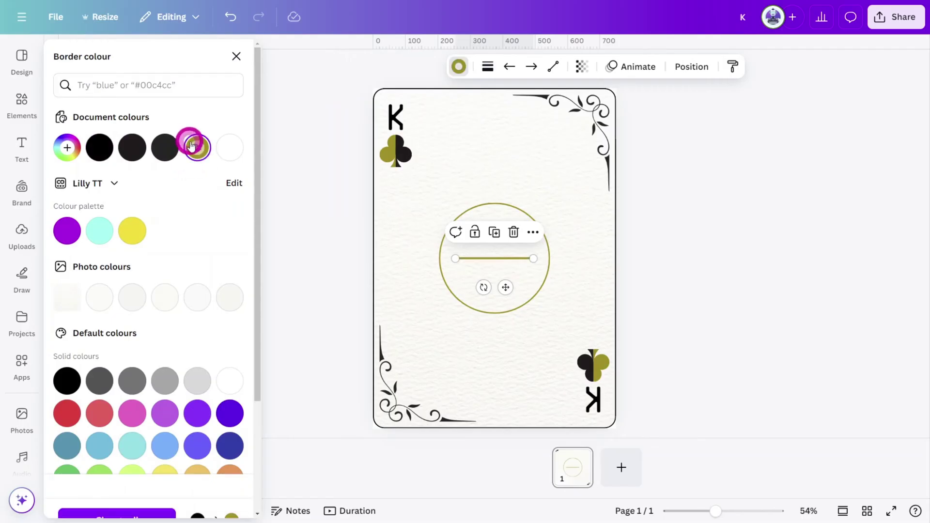
Step: Make the line into two long parallel lines tilted across the circle and group them with it
{"action": "mouse_move", "coordinate": [533, 258]}
{"action": "left_mouse_down"}
{"action": "mouse_move", "coordinate": [585, 263]}
{"action": "mouse_move", "coordinate": [545, 272]}
{"action": "left_mouse_up"}
{"action": "left_click", "coordinate": [565, 257], "text": "shift"}
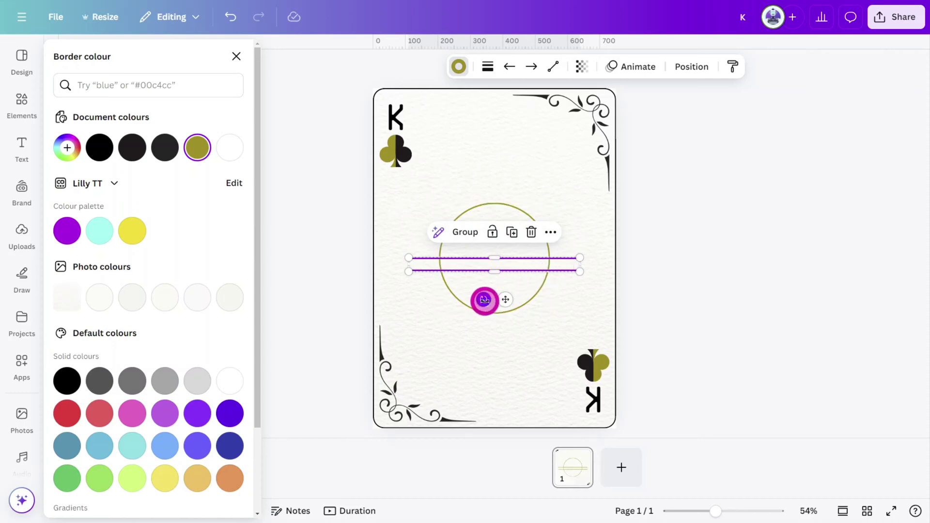
{"action": "left_click_drag", "start_coordinate": [484, 300], "coordinate": [471, 307]}
{"action": "left_click_drag", "start_coordinate": [562, 285], "coordinate": [563, 278]}
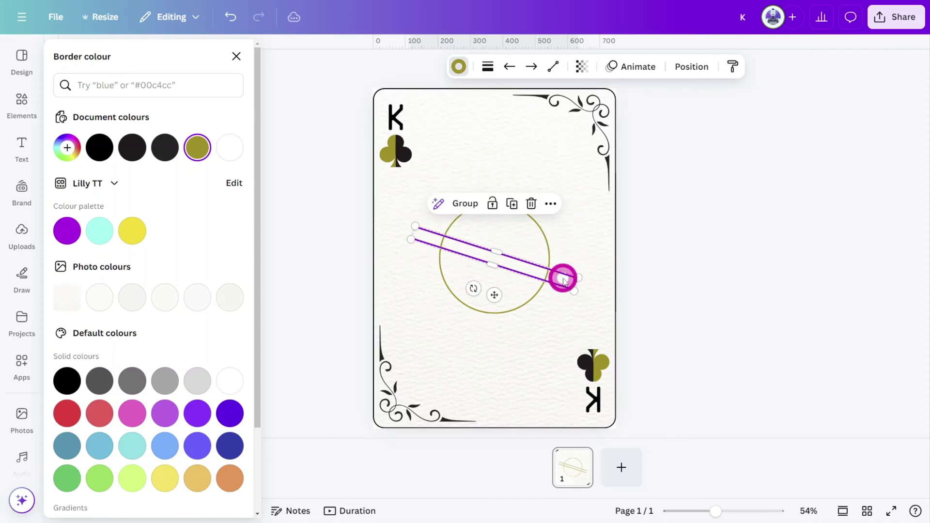
{"action": "left_click", "coordinate": [547, 250], "text": "shift"}
{"action": "key", "text": "ctrl+g"}
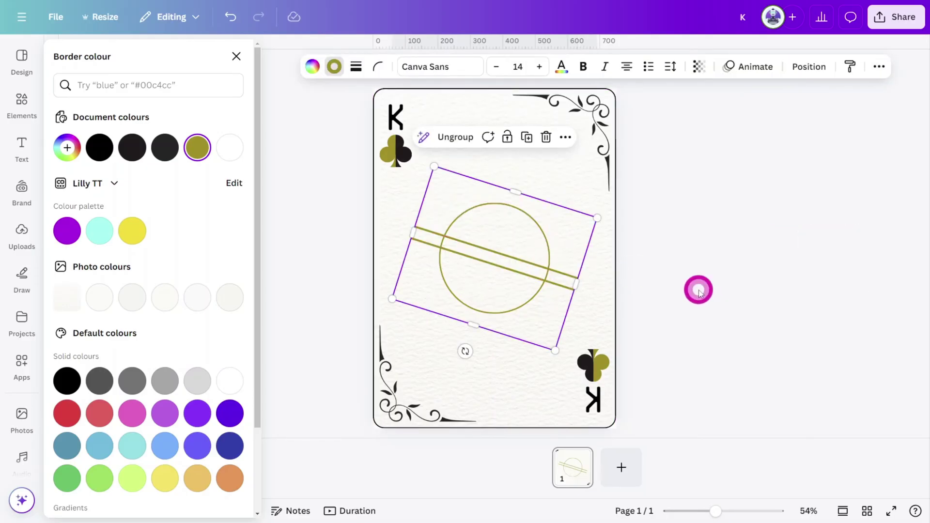
{"action": "left_click", "coordinate": [698, 291]}
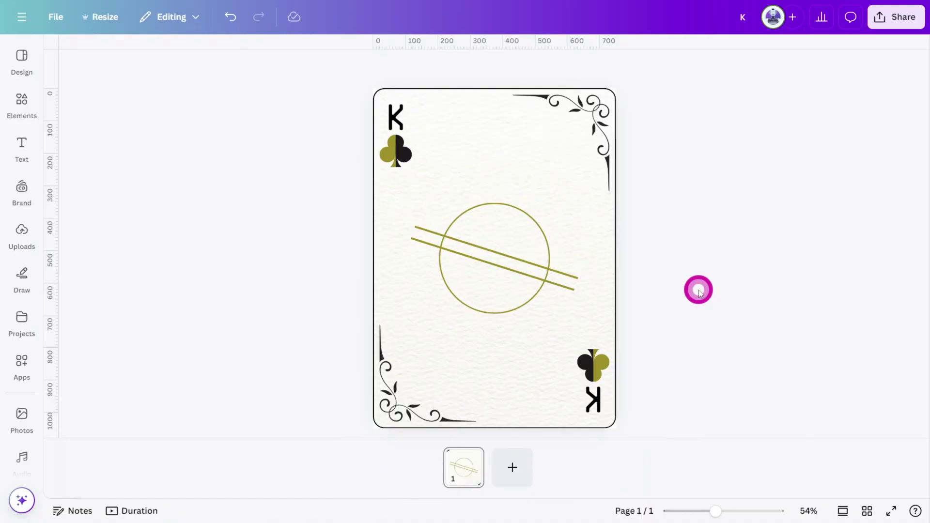
Step: Find the Magic Media app and open its image generator
{"action": "left_click", "coordinate": [22, 362]}
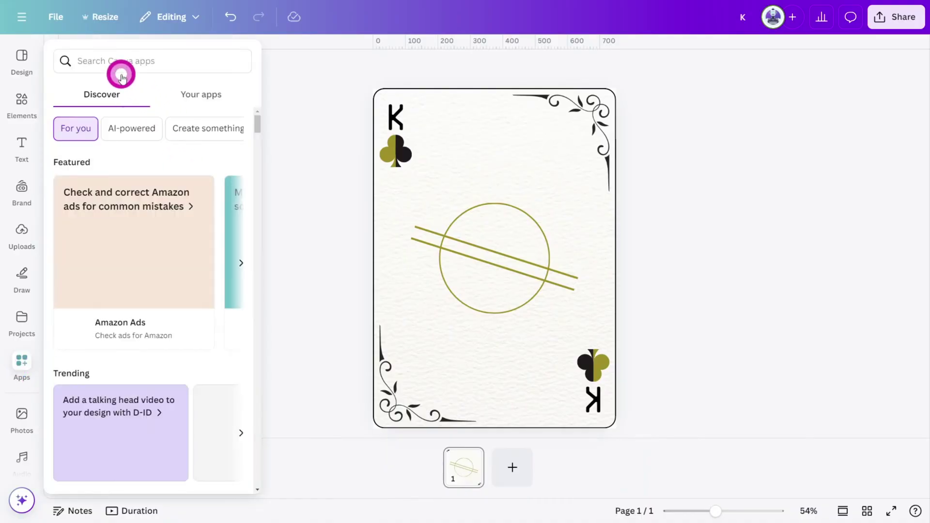
{"action": "left_click", "coordinate": [136, 60]}
{"action": "type", "text": "MAGIC MEDIA"}
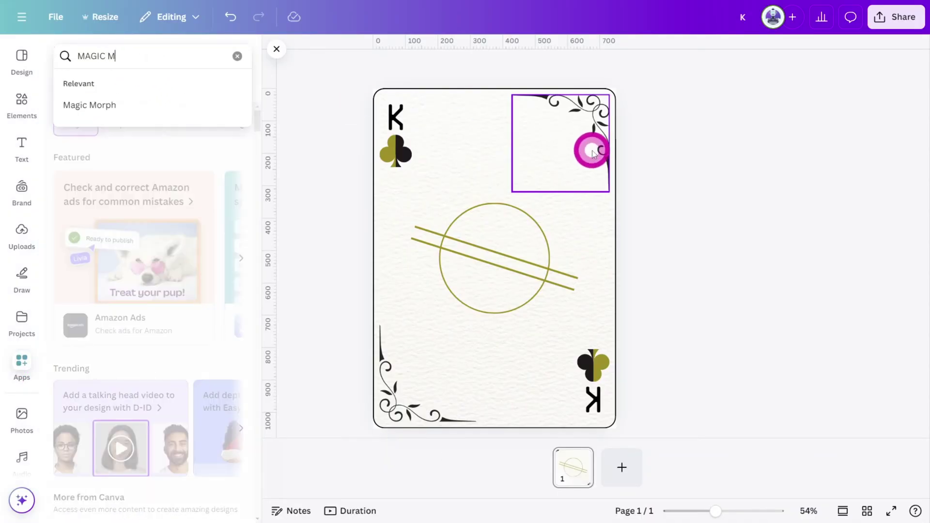
{"action": "key", "text": "Return"}
{"action": "left_click", "coordinate": [86, 118]}
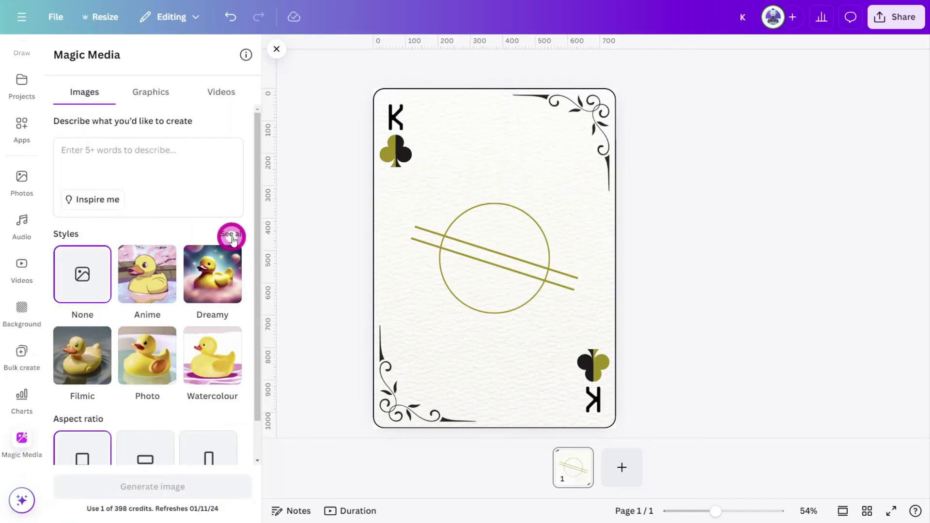
Step: Choose the Papercut style for generating a King of Clubs Shogun ruler image
{"action": "left_click", "coordinate": [237, 236]}
{"action": "scroll", "coordinate": [189, 297], "scroll_direction": "down", "scroll_amount": 8}
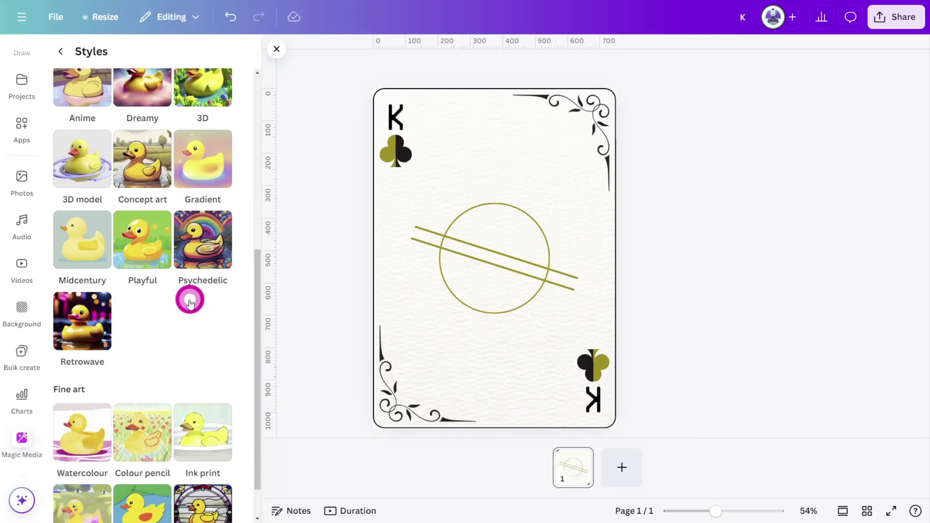
{"action": "left_click", "coordinate": [144, 485]}
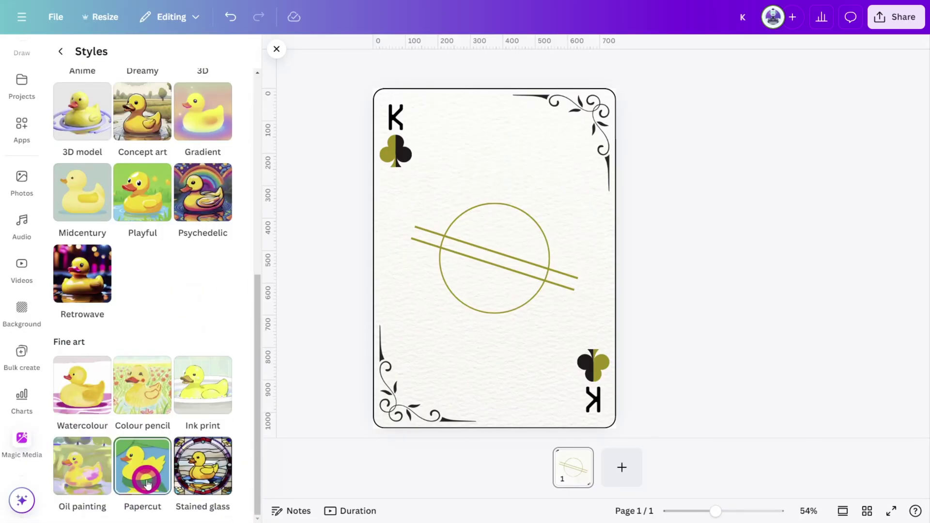
{"action": "scroll", "coordinate": [164, 417], "scroll_direction": "down", "scroll_amount": 1}
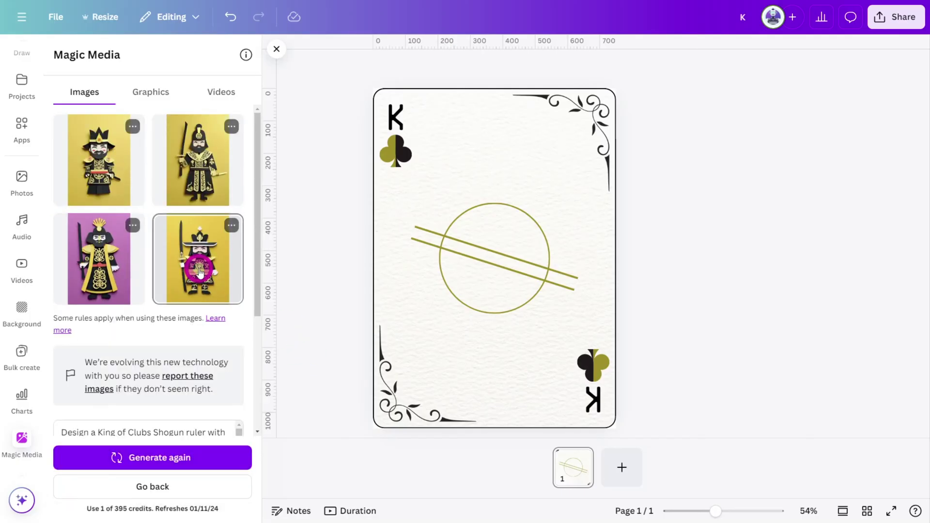
Step: Insert the generated Shogun with the wide-brimmed hat, remove its background and enlarge it to fill most of the card
{"action": "left_click", "coordinate": [200, 272]}
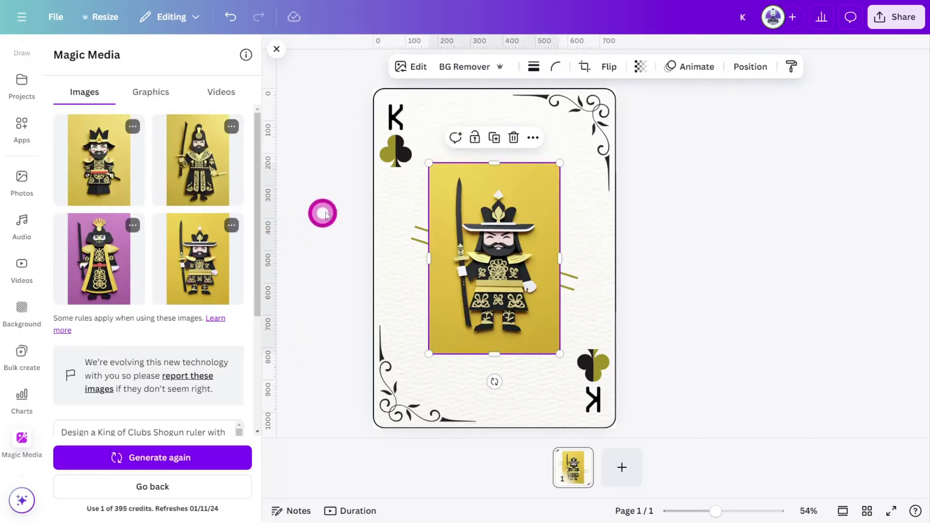
{"action": "left_click", "coordinate": [451, 73]}
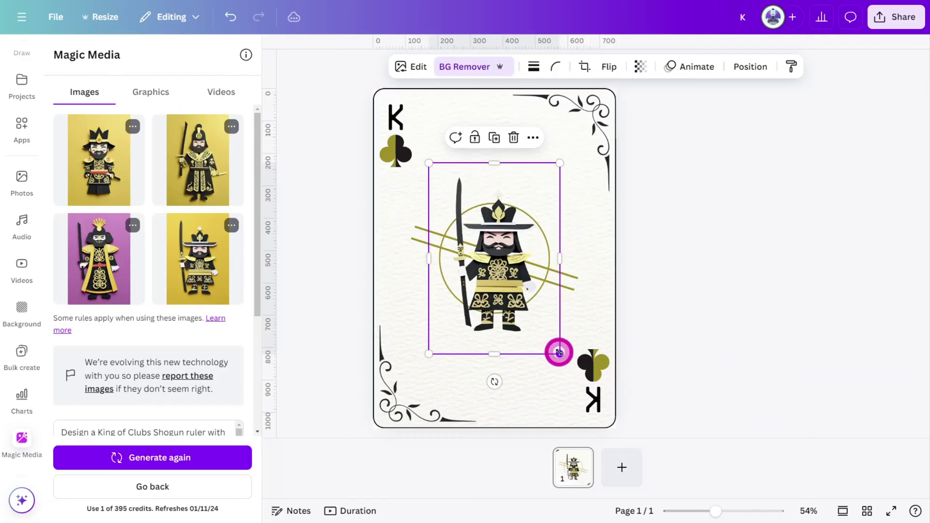
{"action": "left_click_drag", "start_coordinate": [559, 352], "coordinate": [684, 347]}
{"action": "scroll", "coordinate": [684, 347], "scroll_direction": "up", "scroll_amount": 5, "text": "ctrl"}
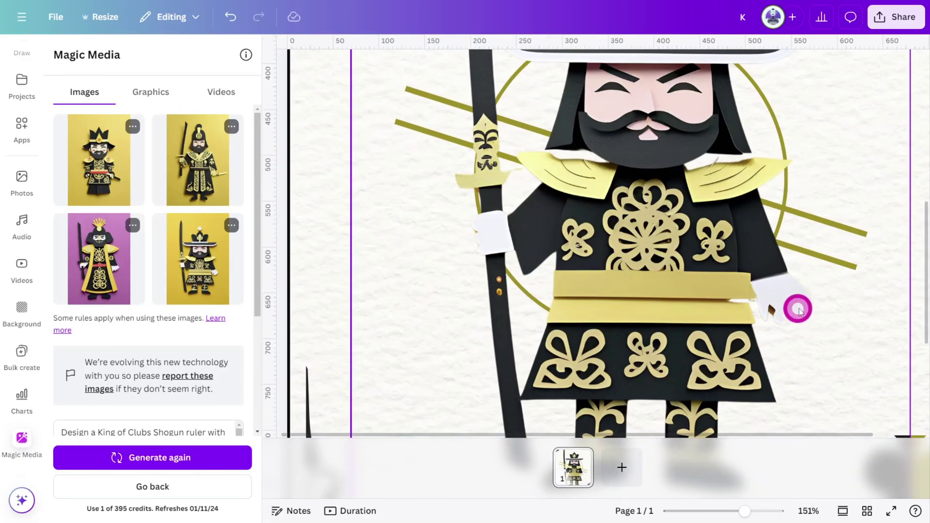
{"action": "scroll", "coordinate": [490, 236], "scroll_direction": "down", "scroll_amount": 6, "text": "ctrl"}
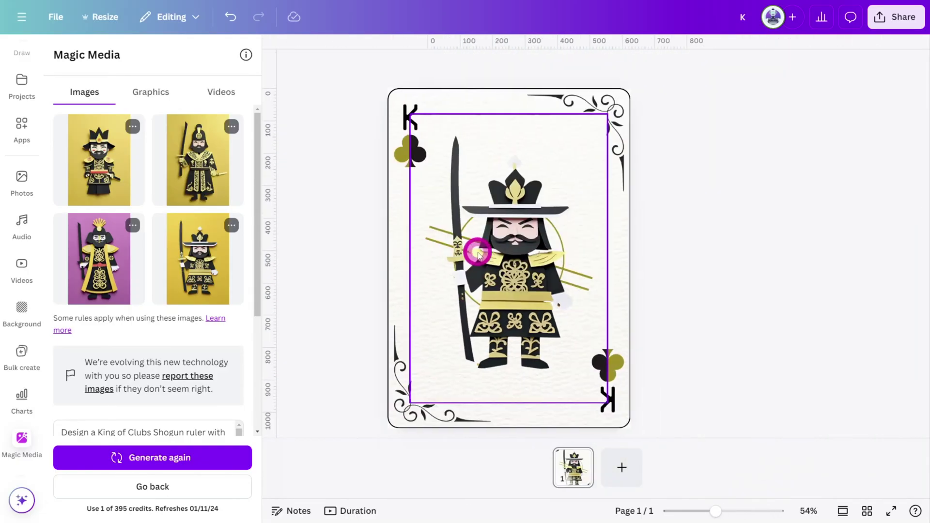
{"action": "scroll", "coordinate": [531, 251], "scroll_direction": "up", "scroll_amount": 2, "text": "ctrl"}
{"action": "left_click", "coordinate": [458, 320]}
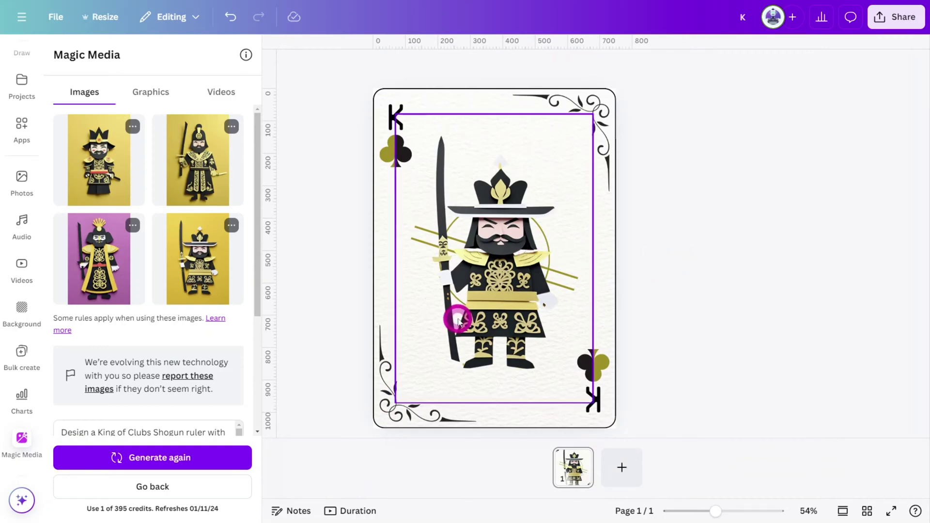
Step: Apply a Drop shadow effect to the Shogun figure
{"action": "left_click", "coordinate": [563, 268]}
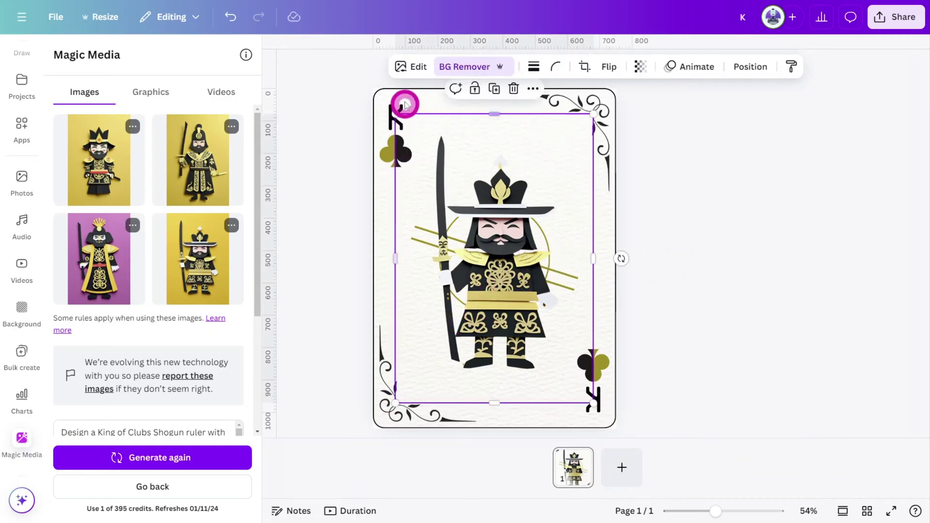
{"action": "left_click", "coordinate": [418, 70]}
{"action": "scroll", "coordinate": [156, 373], "scroll_direction": "down", "scroll_amount": 1}
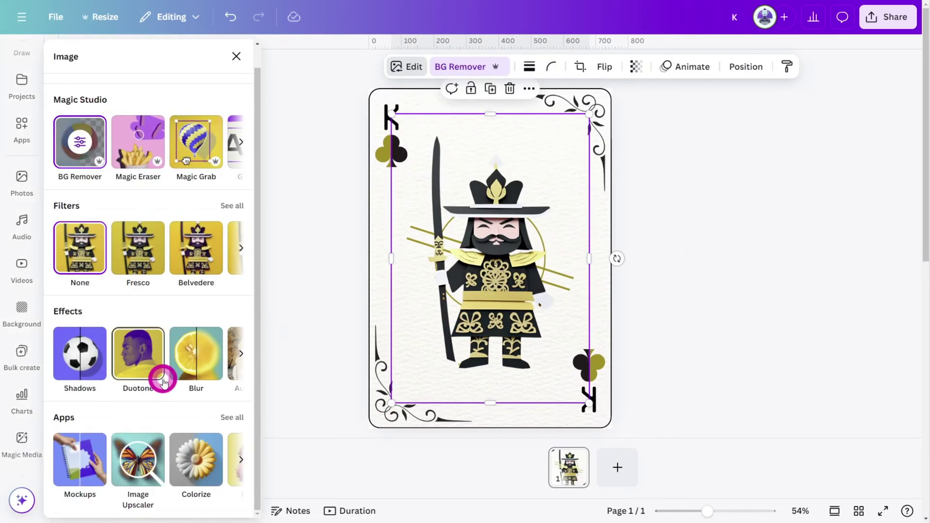
{"action": "left_click", "coordinate": [86, 364]}
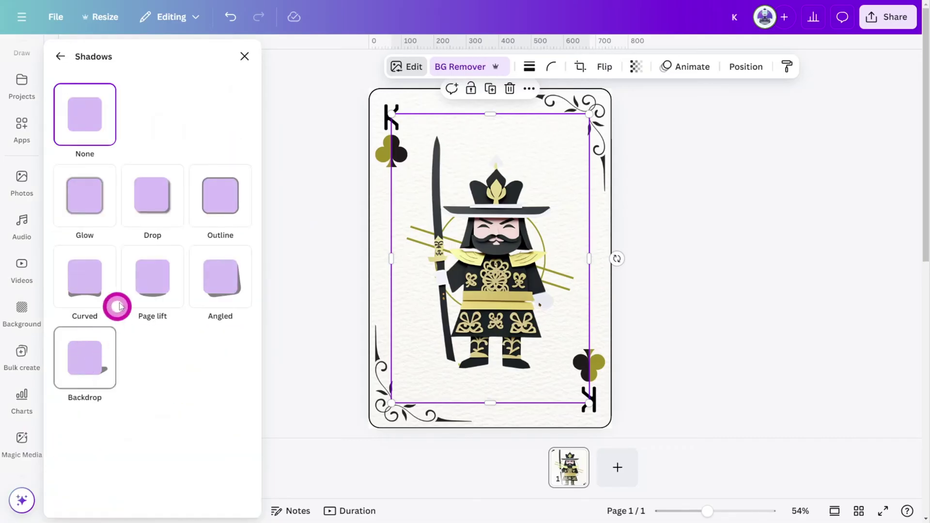
{"action": "left_click", "coordinate": [153, 203]}
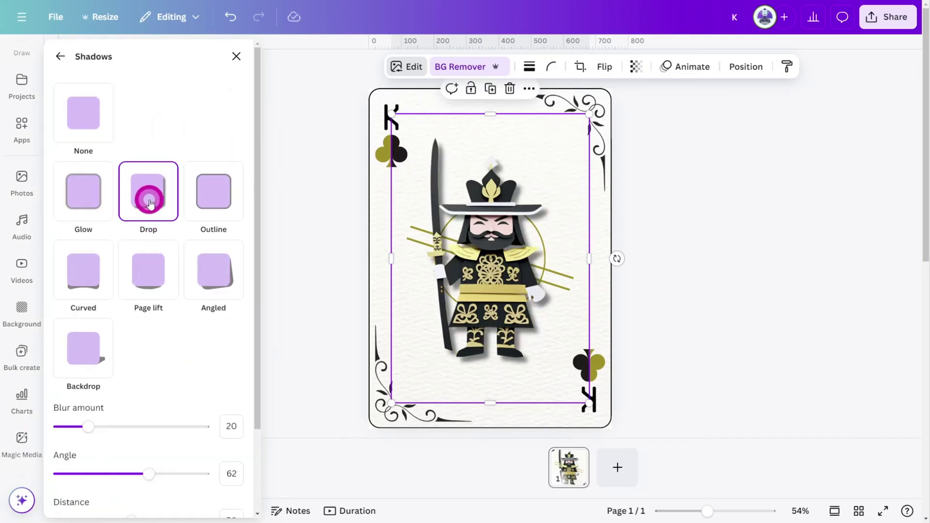
Step: Set the figure's drop shadow to angle 50, distance 20 and intensity 25
{"action": "scroll", "coordinate": [160, 290], "scroll_direction": "down", "scroll_amount": 2}
{"action": "left_click", "coordinate": [169, 373]}
{"action": "double_click", "coordinate": [240, 371]}
{"action": "type", "text": "50"}
{"action": "key", "text": "Tab"}
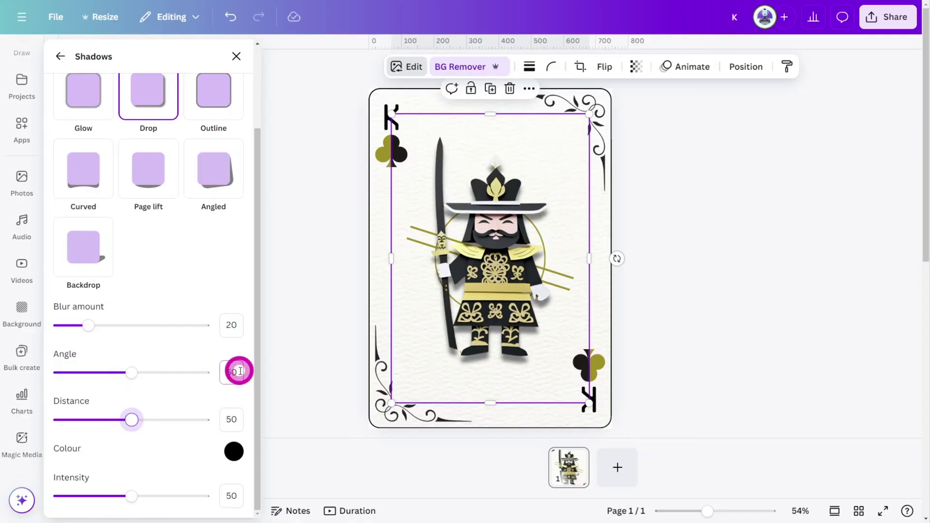
{"action": "key", "text": "Tab"}
{"action": "type", "text": "20"}
{"action": "key", "text": "Return"}
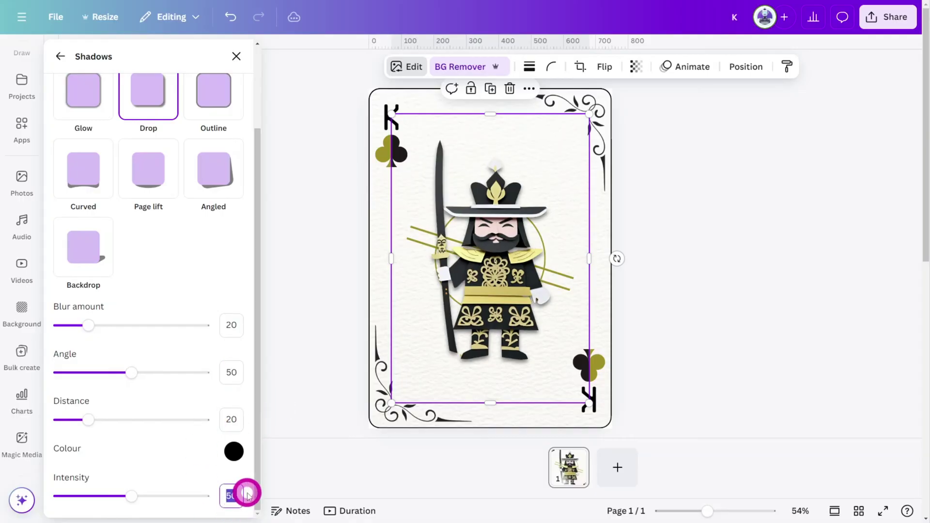
{"action": "key", "text": "Return"}
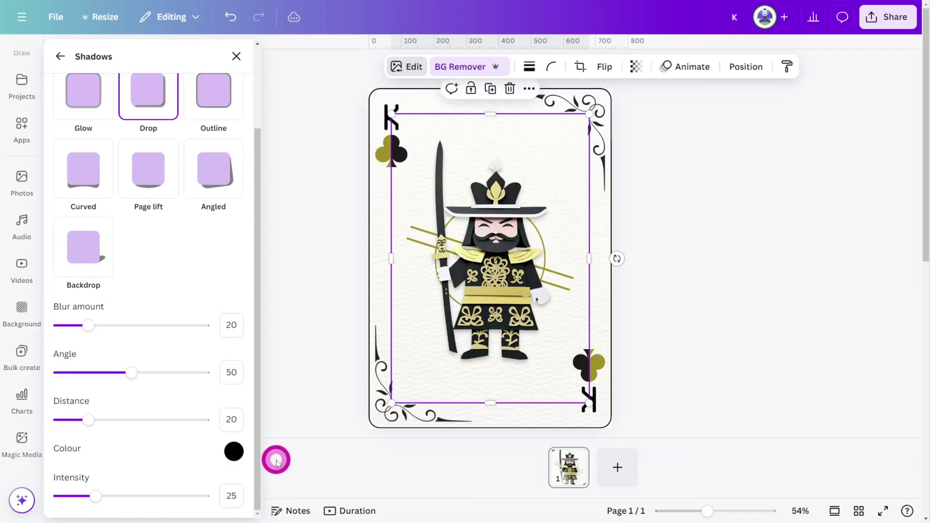
Step: Leave the shadow settings and pull the right edge of the Shogun image's frame slightly inward
{"action": "left_click", "coordinate": [733, 345]}
{"action": "left_click", "coordinate": [543, 313]}
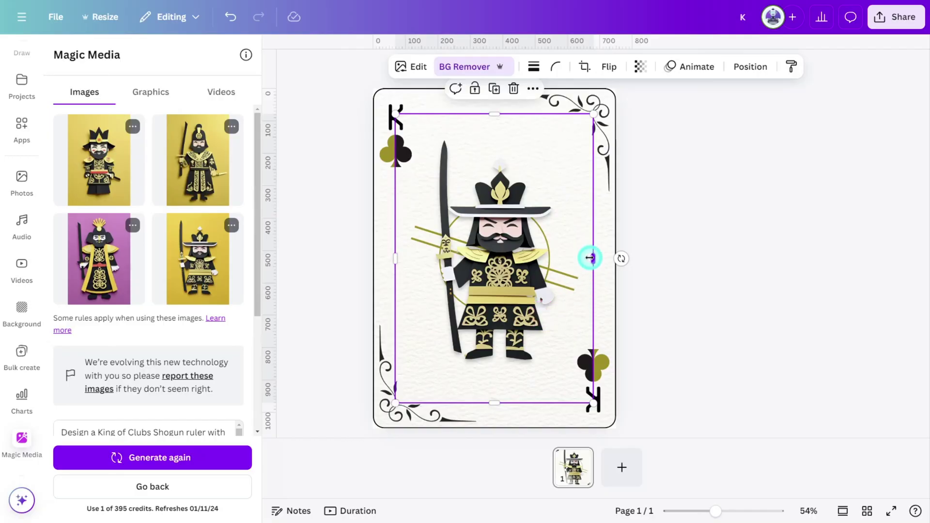
{"action": "left_click_drag", "start_coordinate": [572, 262], "coordinate": [568, 262]}
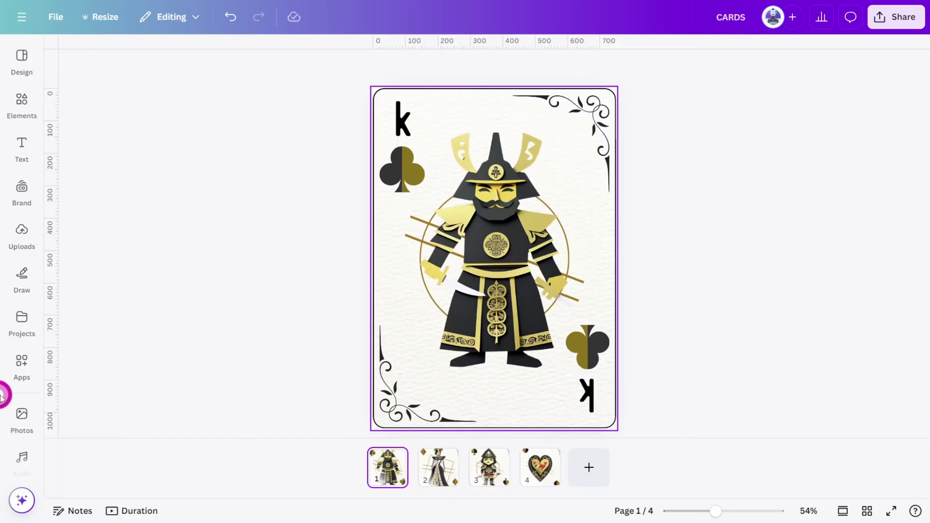
Step: In the four-page CARDS design, find and open the PatternedAI app and go to its style choices
{"action": "left_click", "coordinate": [24, 366]}
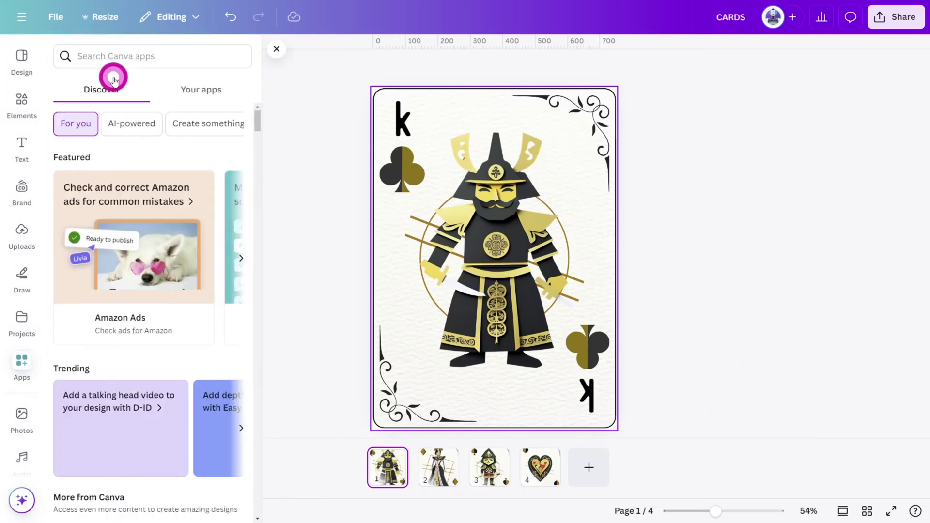
{"action": "type", "text": "PATTERNED AI"}
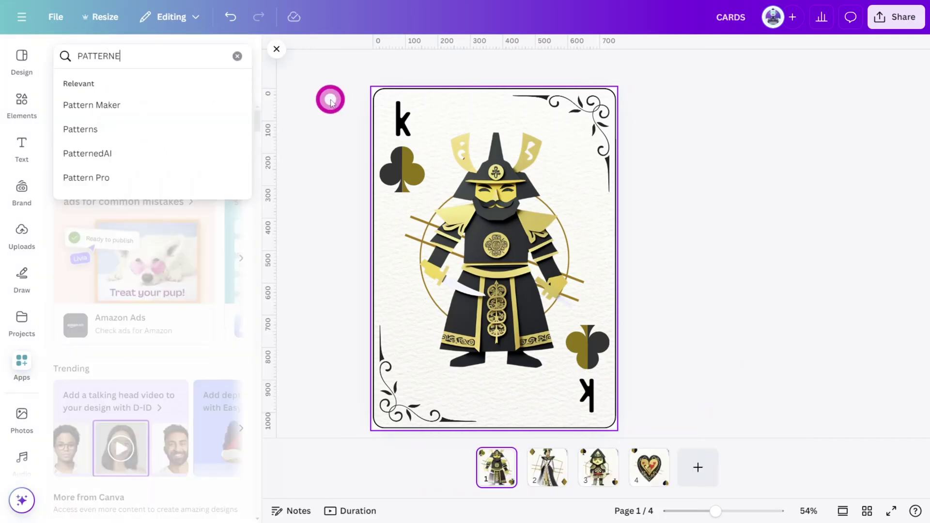
{"action": "key", "text": "Return"}
{"action": "left_click", "coordinate": [229, 244]}
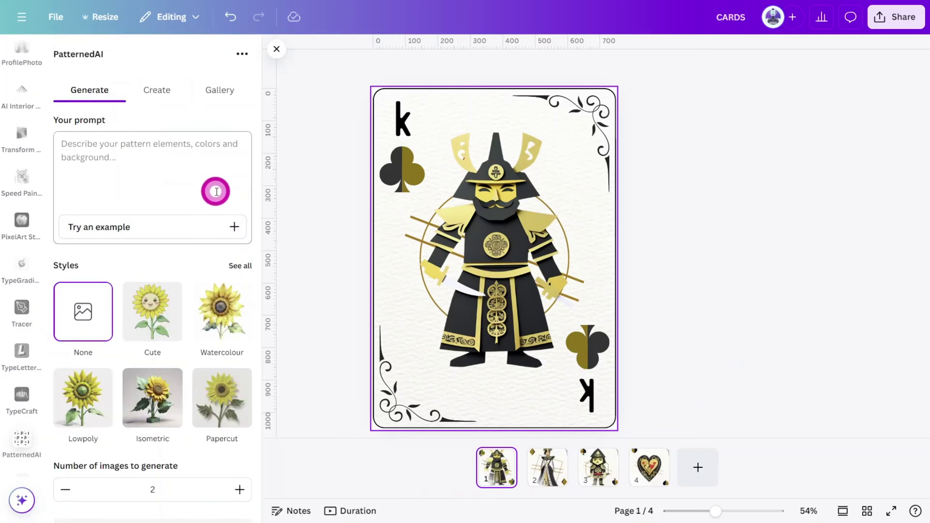
{"action": "scroll", "coordinate": [189, 322], "scroll_direction": "down", "scroll_amount": 1}
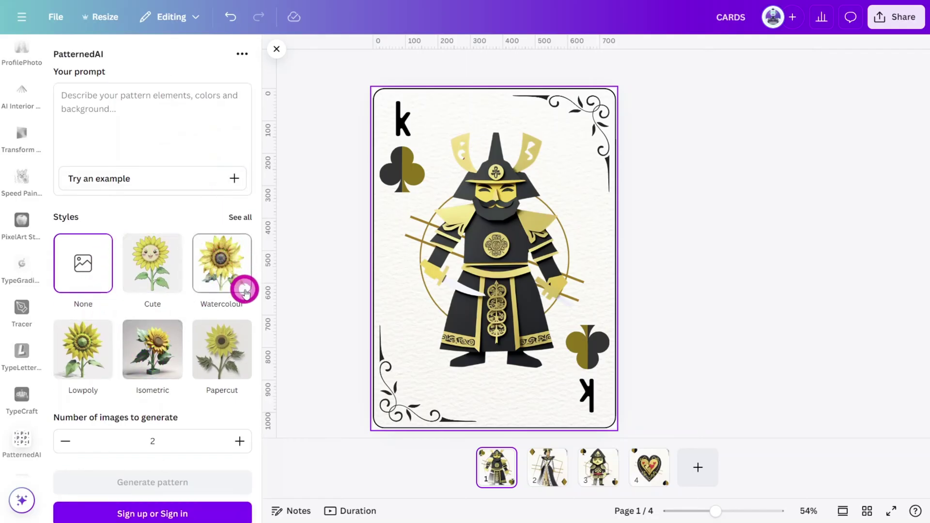
Step: Sign in to PatternedAI and generate two Tribal-style seamless patterns with samurai helmets, katana swords and stylized waves in black and gold
{"action": "left_click", "coordinate": [231, 226]}
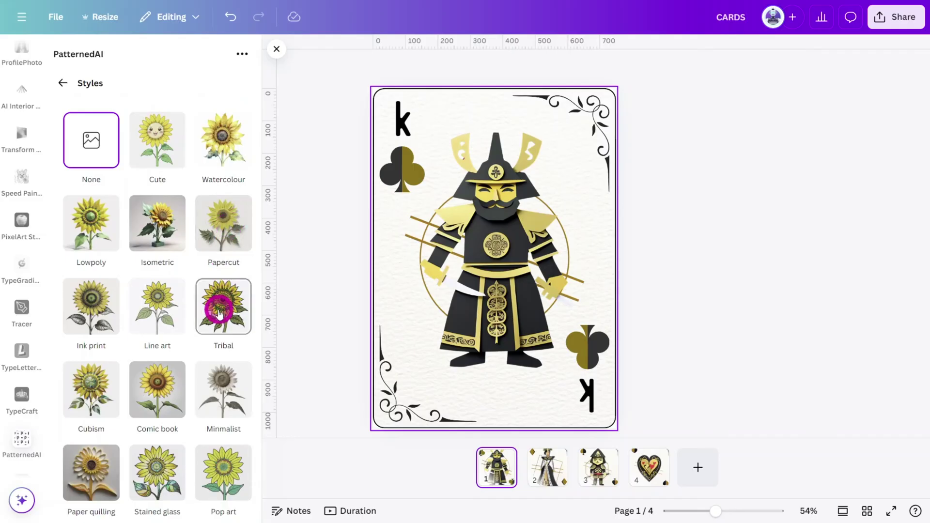
{"action": "left_click", "coordinate": [223, 304]}
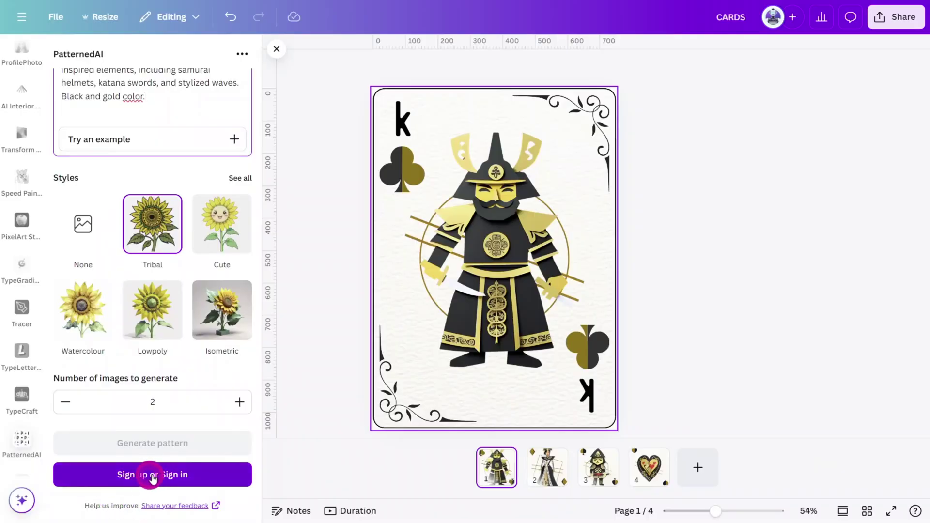
{"action": "left_click", "coordinate": [165, 473]}
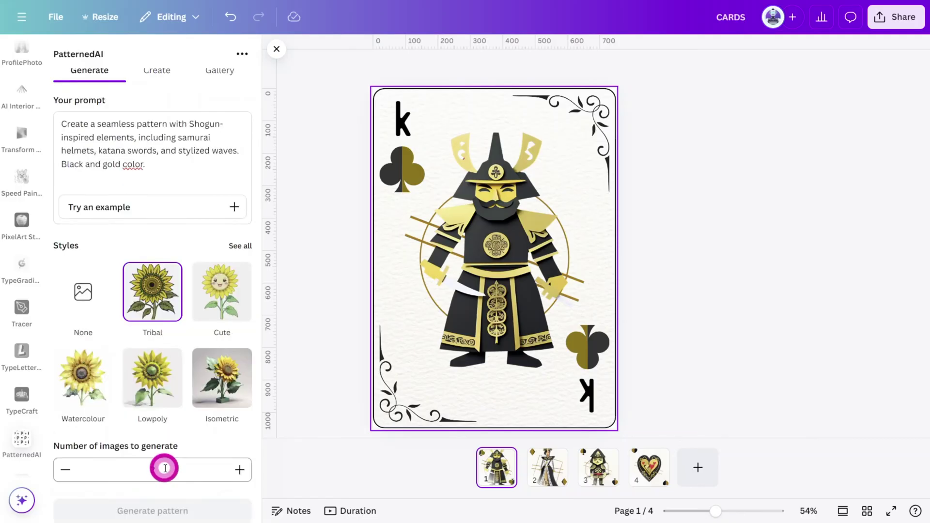
{"action": "scroll", "coordinate": [192, 436], "scroll_direction": "down", "scroll_amount": 2}
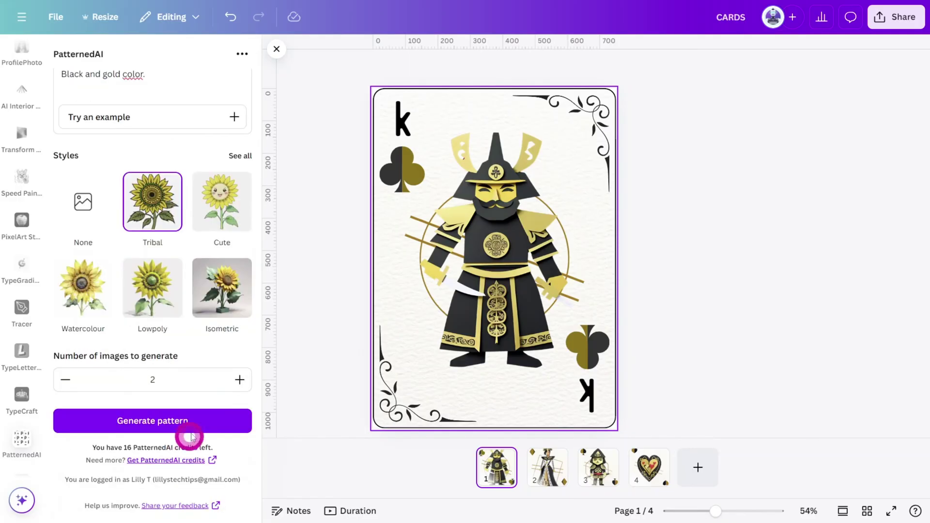
{"action": "left_click", "coordinate": [140, 422]}
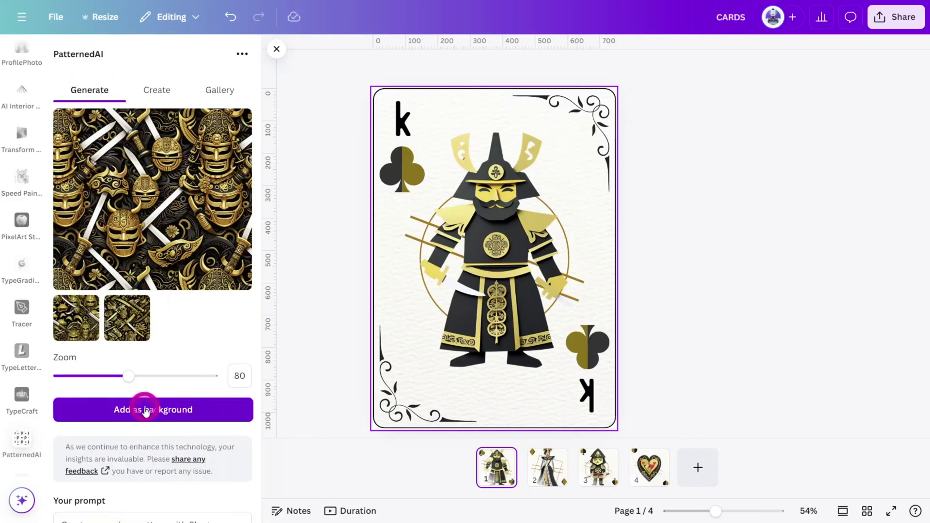
Step: Set the pattern zoom to 66 and add the second generated pattern as the background of page 5
{"action": "mouse_move", "coordinate": [125, 381]}
{"action": "left_mouse_down"}
{"action": "mouse_move", "coordinate": [139, 377]}
{"action": "mouse_move", "coordinate": [66, 377]}
{"action": "mouse_move", "coordinate": [52, 389]}
{"action": "mouse_move", "coordinate": [111, 391]}
{"action": "left_mouse_up"}
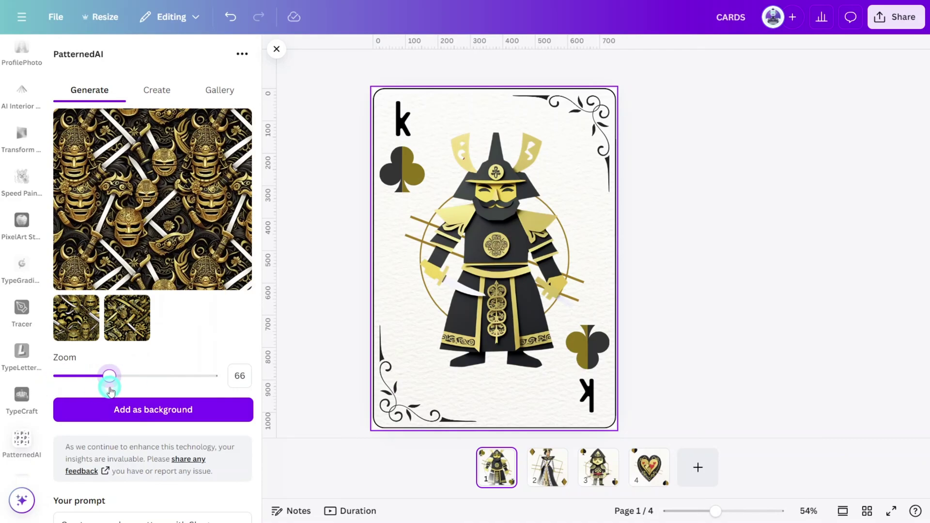
{"action": "left_click", "coordinate": [127, 329]}
{"action": "left_click", "coordinate": [153, 409]}
{"action": "scroll", "coordinate": [752, 242], "scroll_direction": "up", "scroll_amount": 5}
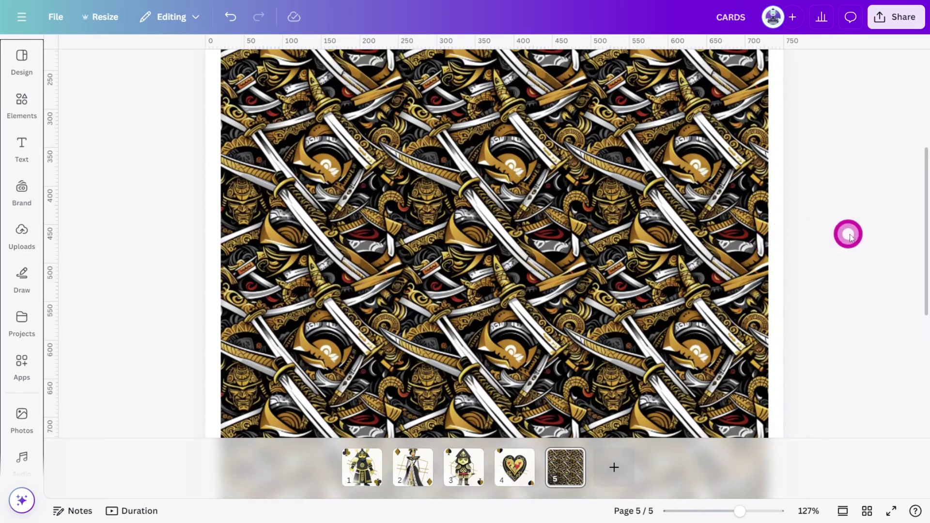
{"action": "left_click_drag", "start_coordinate": [925, 210], "coordinate": [916, 136]}
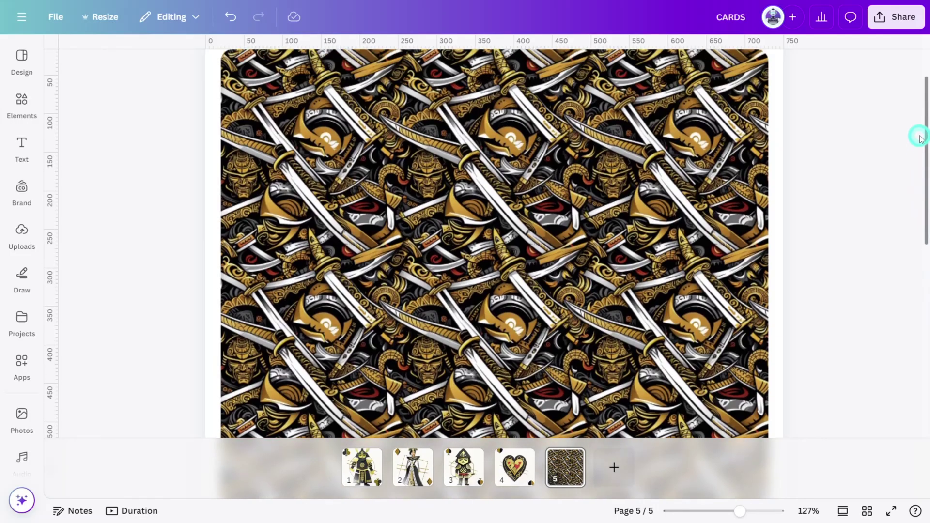
{"action": "scroll", "coordinate": [536, 222], "scroll_direction": "down", "scroll_amount": 5}
Step: Set the corner rounding of the pattern image on page 5 to 35
{"action": "left_click", "coordinate": [536, 223]}
{"action": "left_click", "coordinate": [447, 65]}
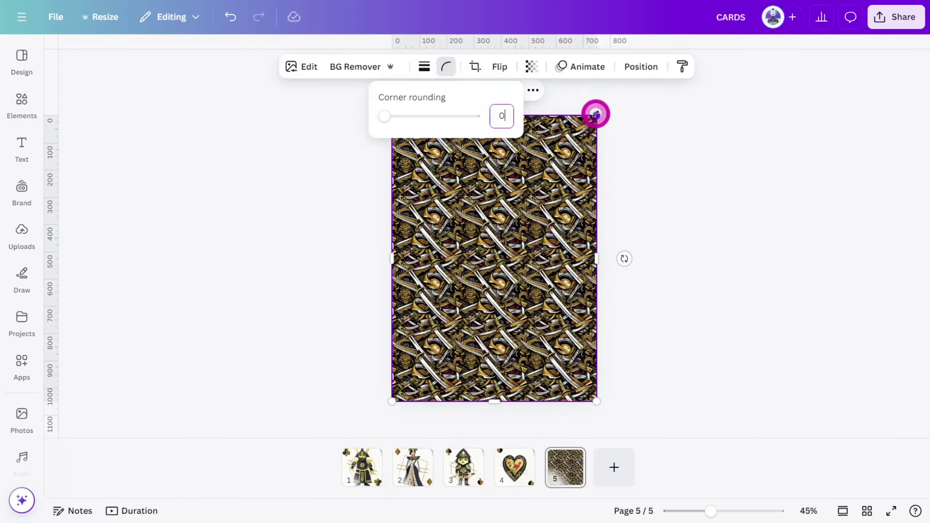
{"action": "type", "text": "35"}
{"action": "key", "text": "Return"}
Step: Give the pattern image a solid border with a weight of 15
{"action": "left_click", "coordinate": [424, 67]}
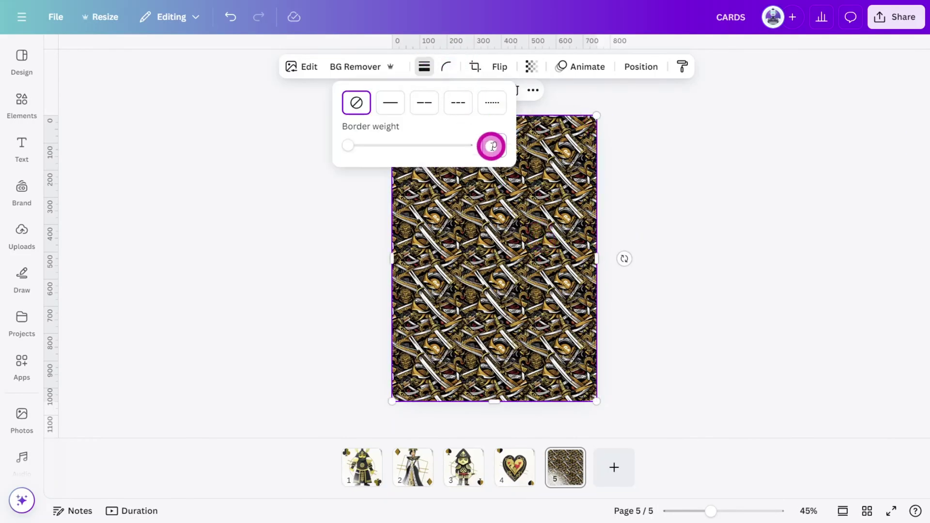
{"action": "left_click", "coordinate": [493, 142]}
{"action": "type", "text": "15"}
{"action": "key", "text": "Return"}
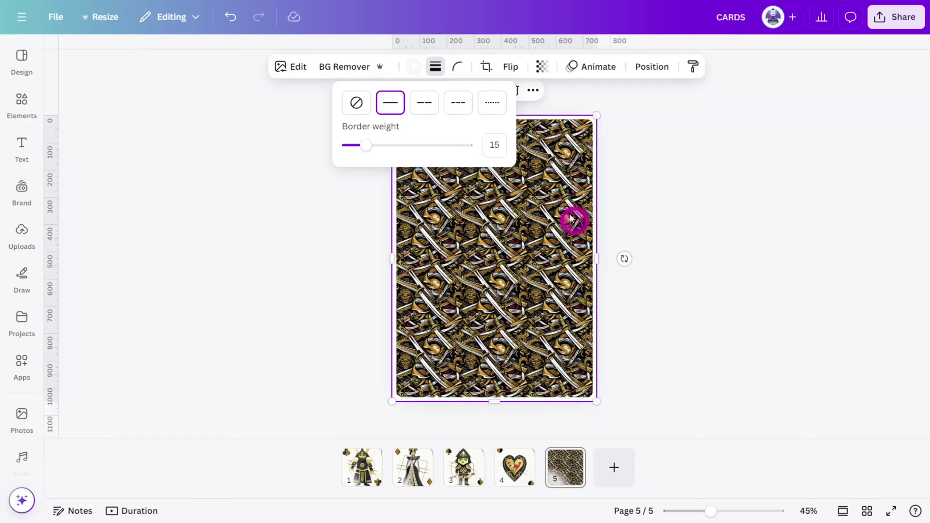
{"action": "left_click", "coordinate": [411, 67]}
{"action": "left_click", "coordinate": [310, 272]}
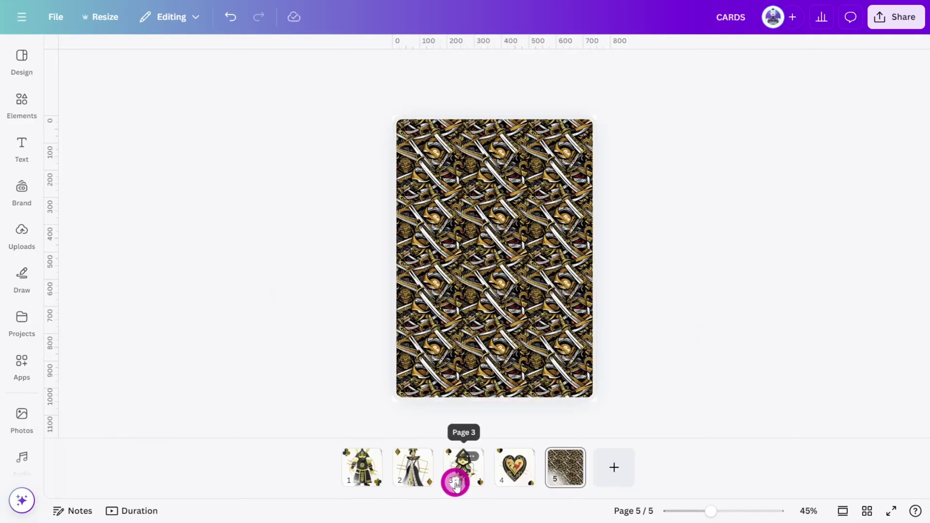
Step: Download all five pages of the CARDS design as PNG with a transparent background
{"action": "left_click", "coordinate": [893, 24]}
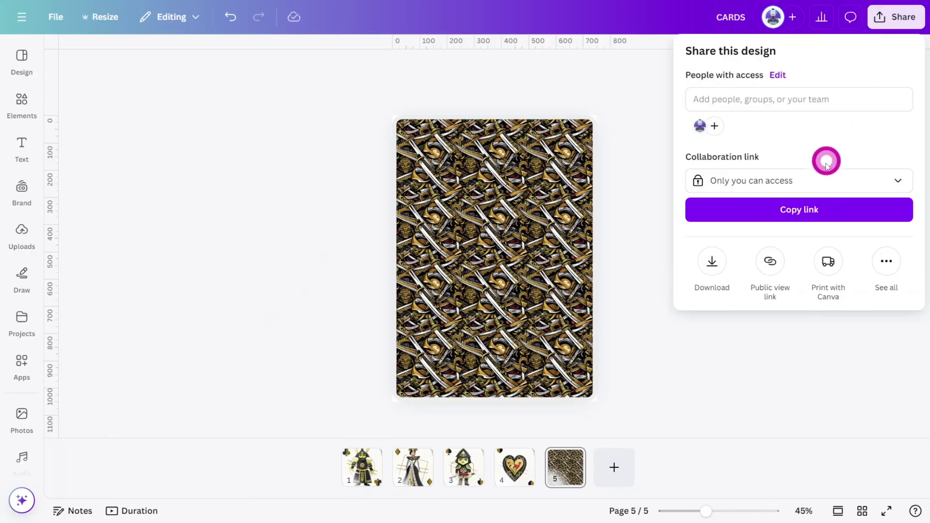
{"action": "left_click", "coordinate": [713, 270]}
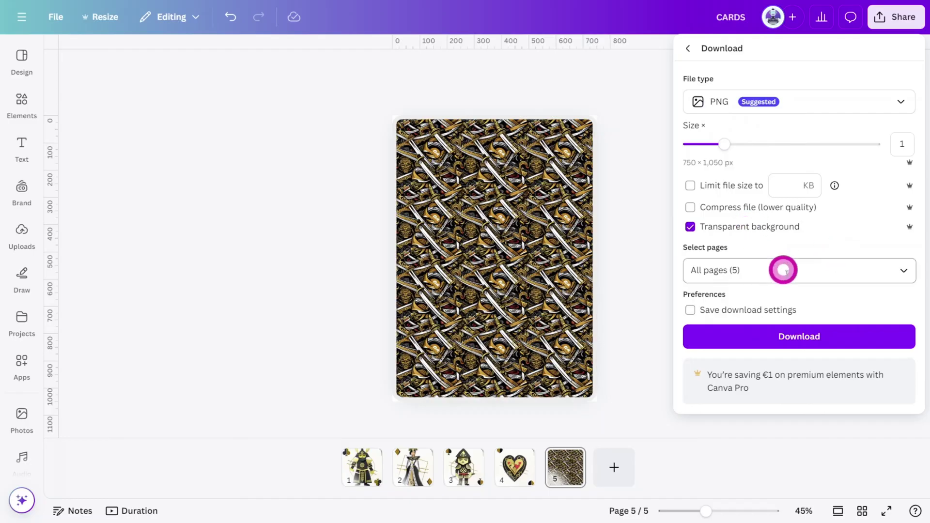
{"action": "left_click", "coordinate": [824, 337]}
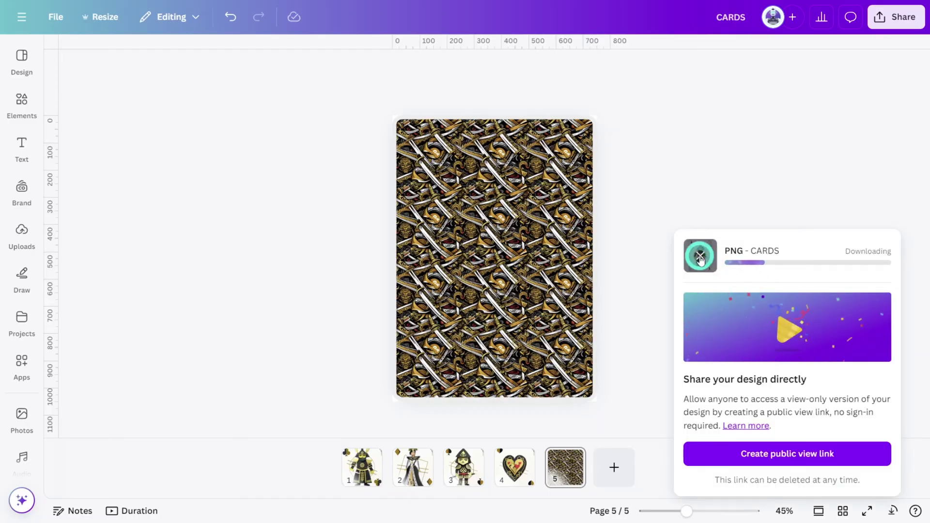
Step: Create a new blank Video (1080p) design
{"action": "left_click", "coordinate": [118, 51]}
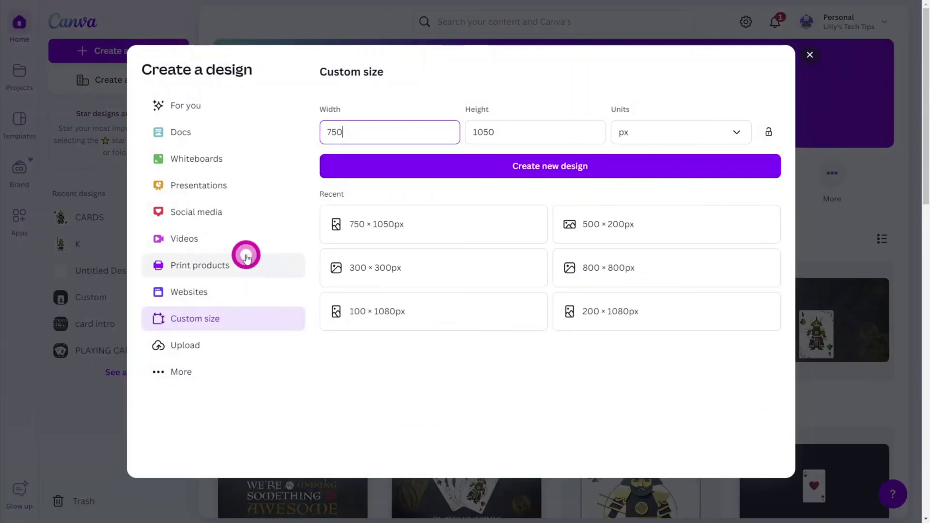
{"action": "left_click", "coordinate": [232, 239]}
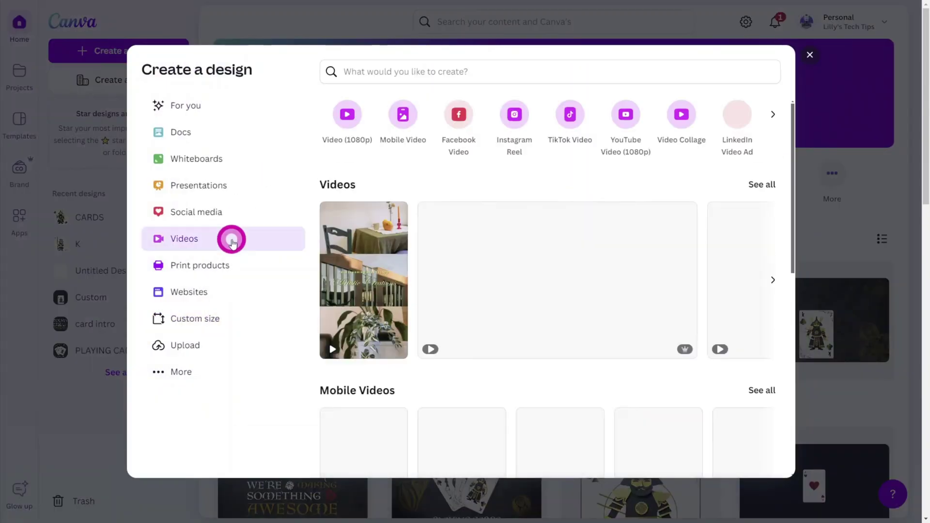
{"action": "left_click", "coordinate": [347, 114]}
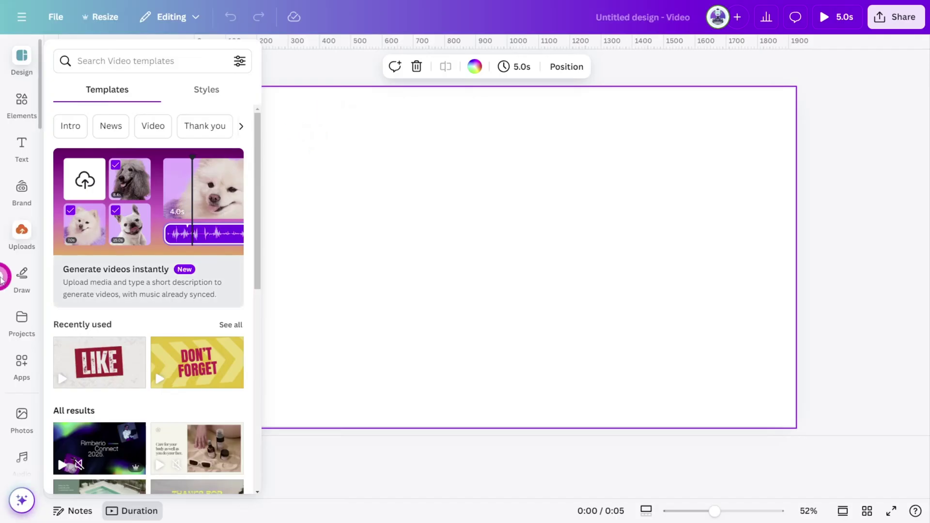
Step: Search the videos for "GRUNGE PAPER TEXTURE BACKGROUND" and fill the page with the first 33-second black texture clip
{"action": "scroll", "coordinate": [16, 280], "scroll_direction": "down", "scroll_amount": 2}
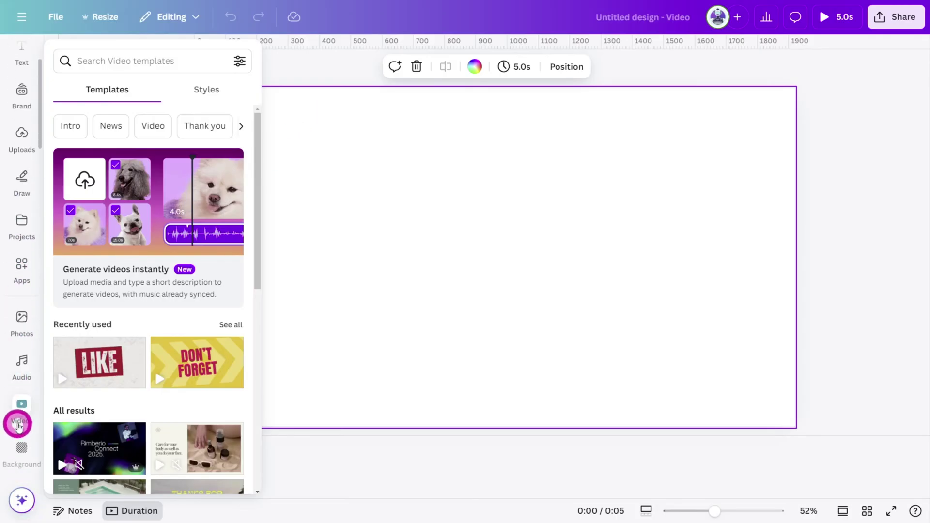
{"action": "left_click", "coordinate": [18, 427]}
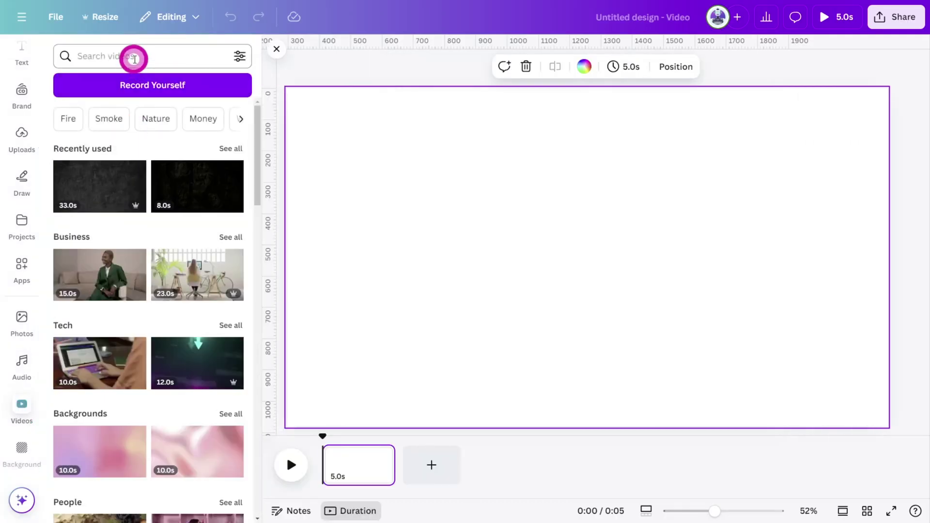
{"action": "left_click", "coordinate": [134, 58]}
{"action": "type", "text": "GRUNGE PAPER TEXTURE "}
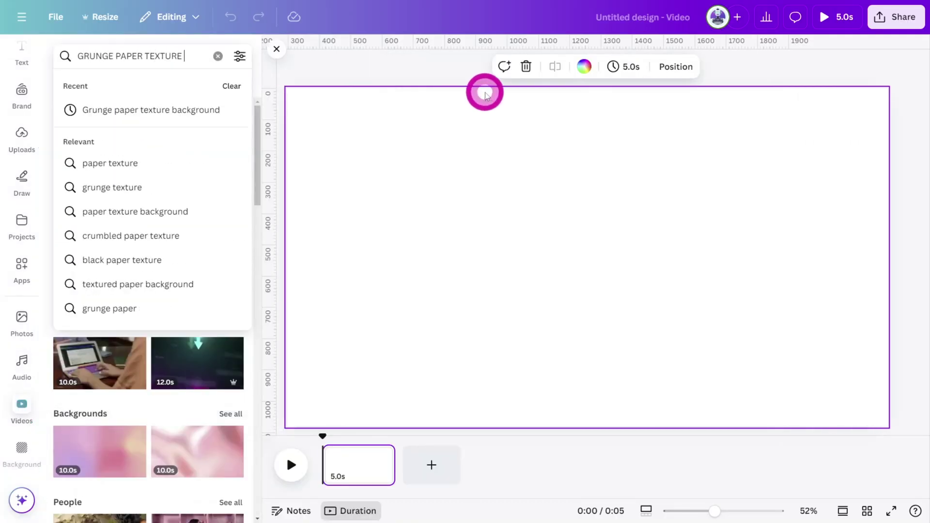
{"action": "type", "text": "BACKGROUND"}
{"action": "key", "text": "Return"}
{"action": "left_click_drag", "start_coordinate": [113, 124], "coordinate": [423, 210]}
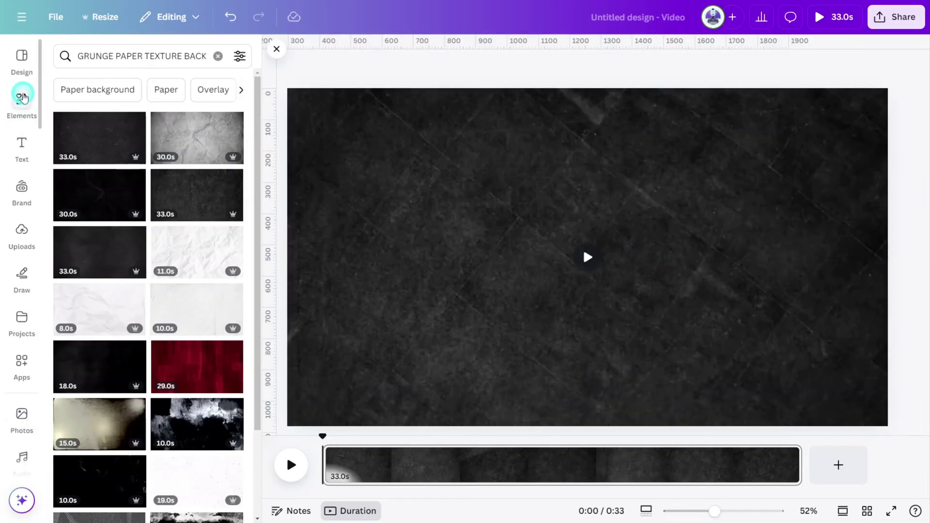
Step: Search the elements for "PLAYING CARD ORNATE" graphics and open the options of a result
{"action": "left_click", "coordinate": [23, 98]}
{"action": "left_click", "coordinate": [108, 53]}
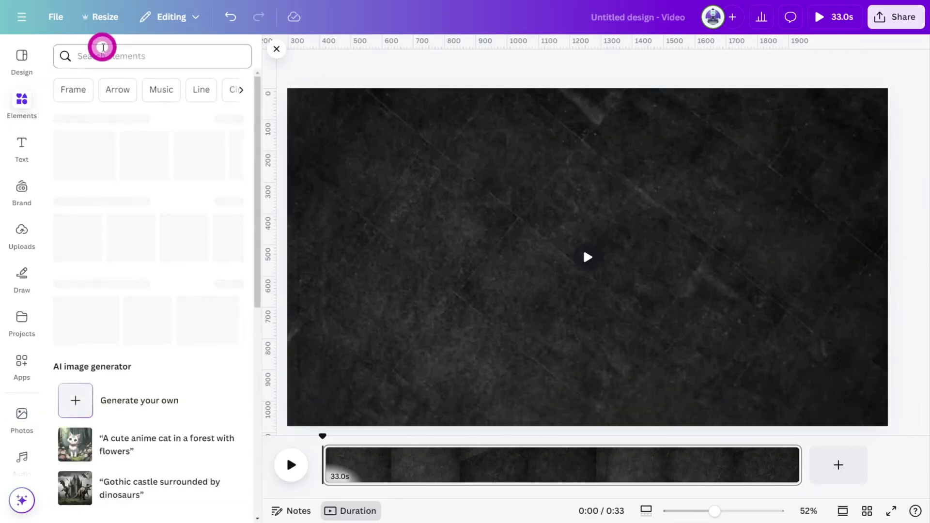
{"action": "type", "text": "PLAYING CARD ORNATE"}
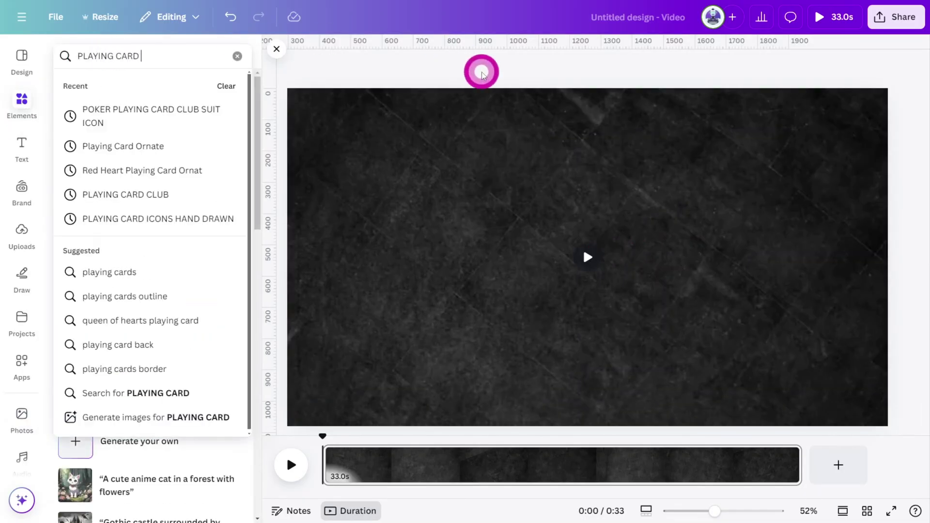
{"action": "key", "text": "Return"}
{"action": "left_click", "coordinate": [235, 149]}
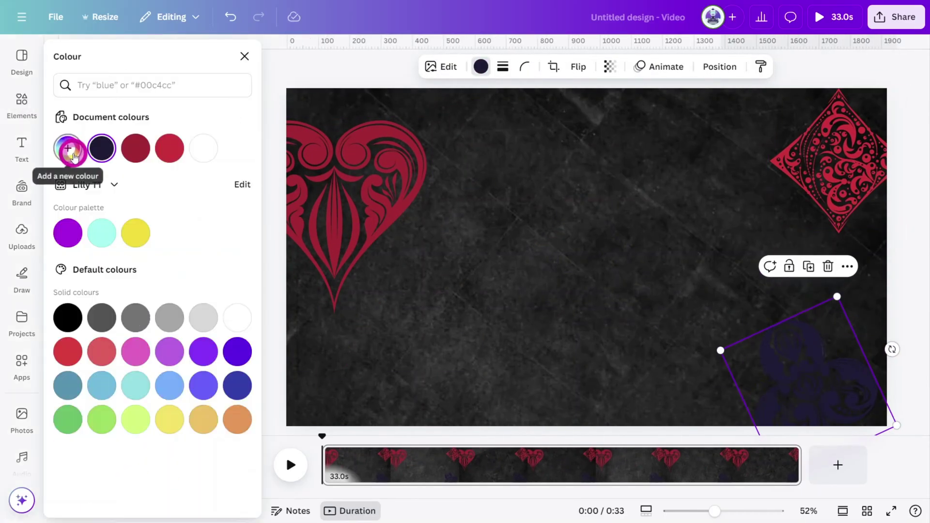
Step: Recolour the ornate suit graphics around the page with the copied gold colour and set their transparency to 29
{"action": "left_click", "coordinate": [68, 148]}
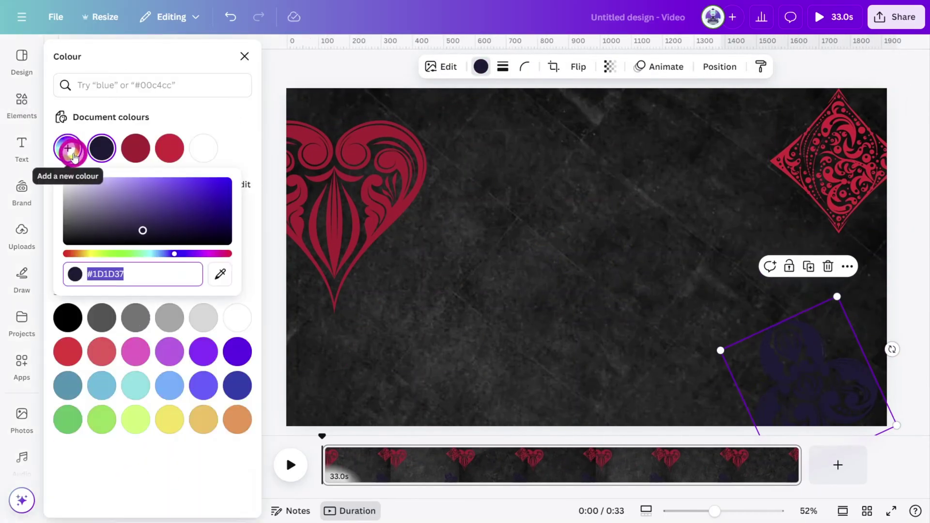
{"action": "key", "text": "ctrl+v"}
{"action": "left_click", "coordinate": [485, 175], "text": "shift"}
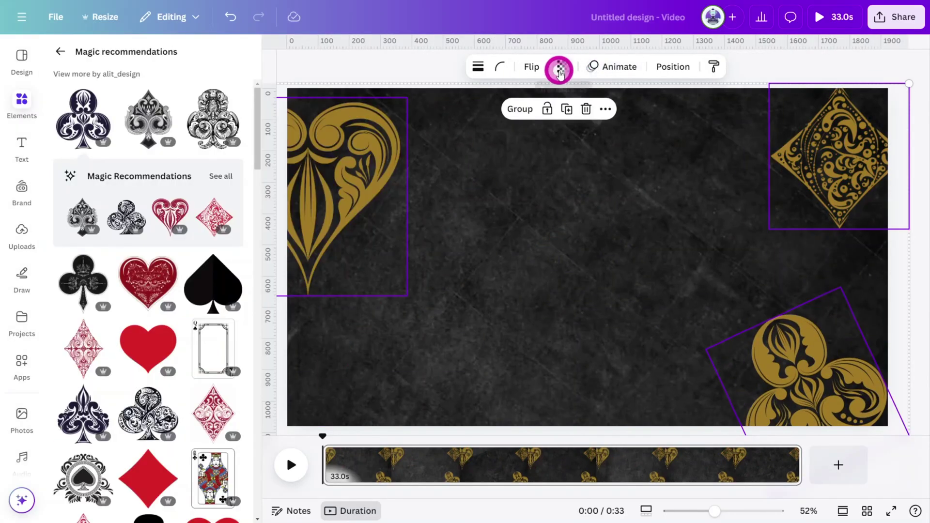
{"action": "left_click", "coordinate": [560, 72]}
{"action": "left_click_drag", "start_coordinate": [586, 116], "coordinate": [528, 123]}
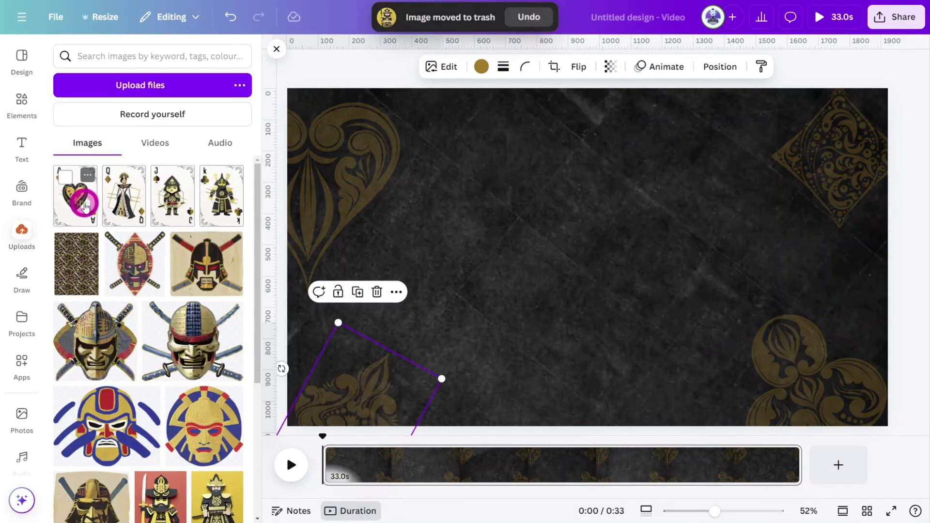
Step: Place the uploaded card images as a stack in the middle of the page with the Queen on top
{"action": "left_click", "coordinate": [210, 196]}
{"action": "left_click_drag", "start_coordinate": [75, 196], "coordinate": [551, 173]}
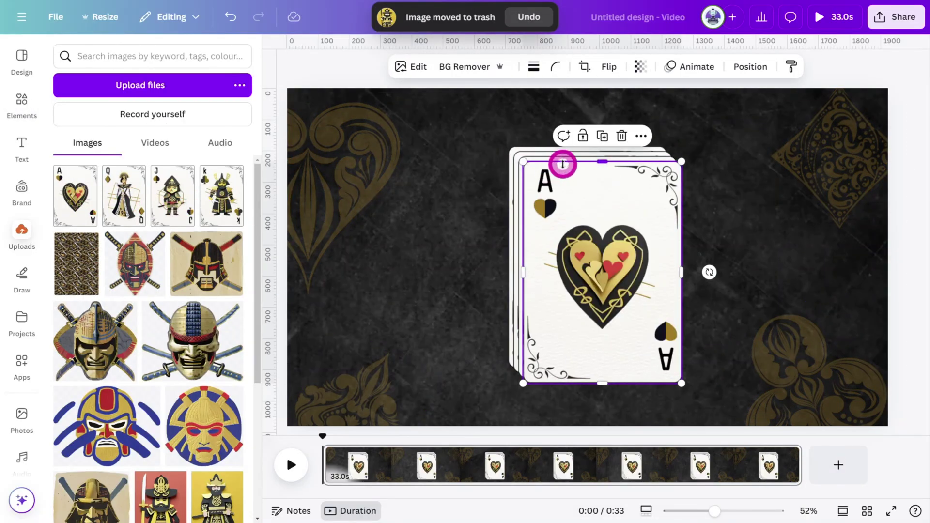
{"action": "left_click_drag", "start_coordinate": [624, 191], "coordinate": [623, 318]}
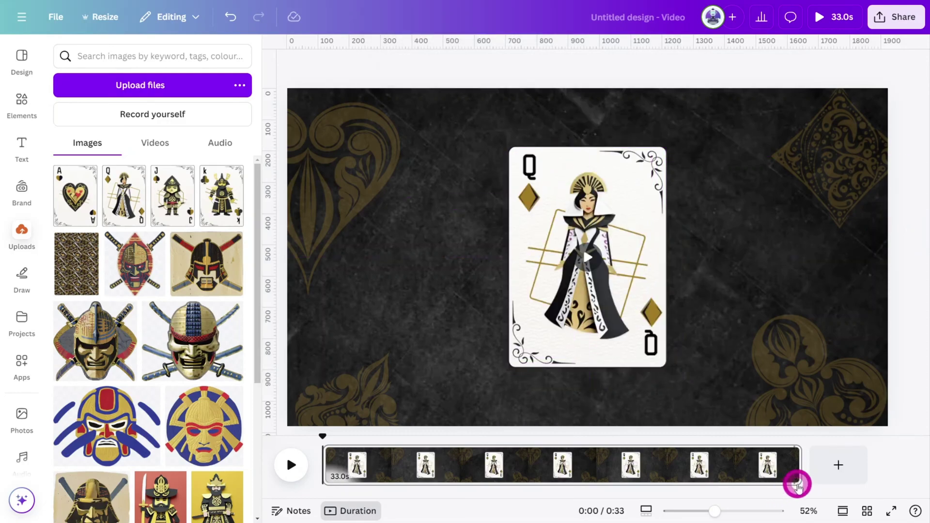
Step: Shorten the video page to 4.0 seconds and duplicate it as a second page
{"action": "left_click_drag", "start_coordinate": [801, 476], "coordinate": [381, 465]}
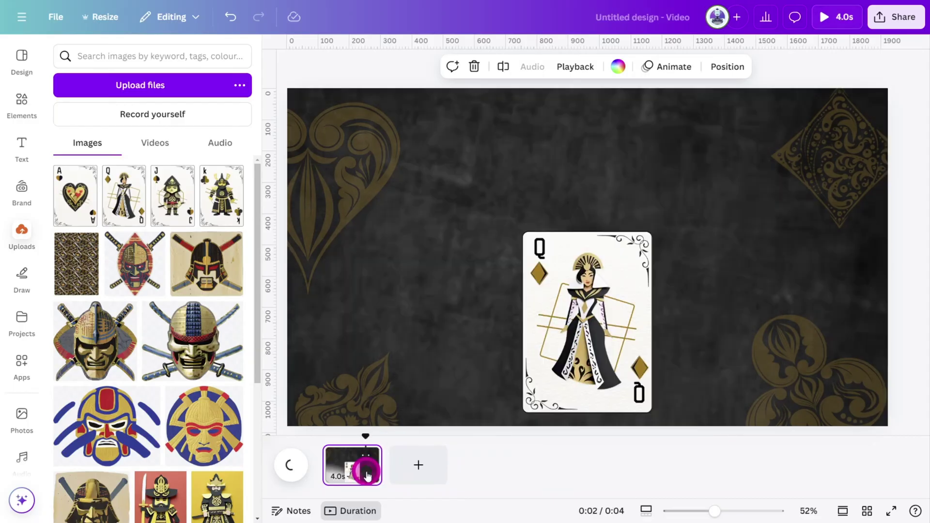
{"action": "left_click", "coordinate": [418, 465]}
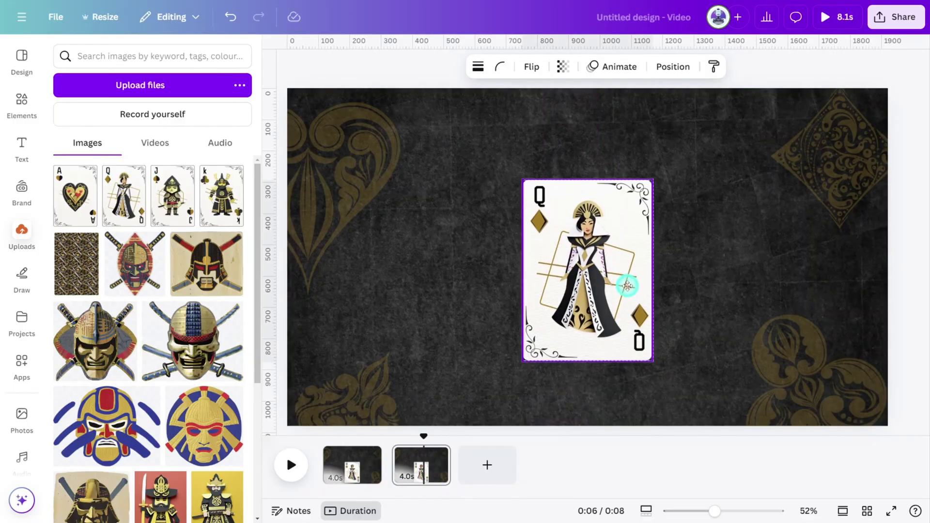
Step: Enlarge the card stack slightly on the second page and rotate the Queen card clockwise
{"action": "left_click", "coordinate": [629, 277]}
{"action": "mouse_move", "coordinate": [652, 347]}
{"action": "left_mouse_down"}
{"action": "mouse_move", "coordinate": [669, 367]}
{"action": "mouse_move", "coordinate": [662, 360]}
{"action": "left_mouse_up"}
{"action": "left_click", "coordinate": [642, 301]}
{"action": "left_click_drag", "start_coordinate": [686, 261], "coordinate": [711, 363]}
Step: Rotate the Jack card clockwise by less than the Queen so it fans out behind her
{"action": "left_click", "coordinate": [531, 179]}
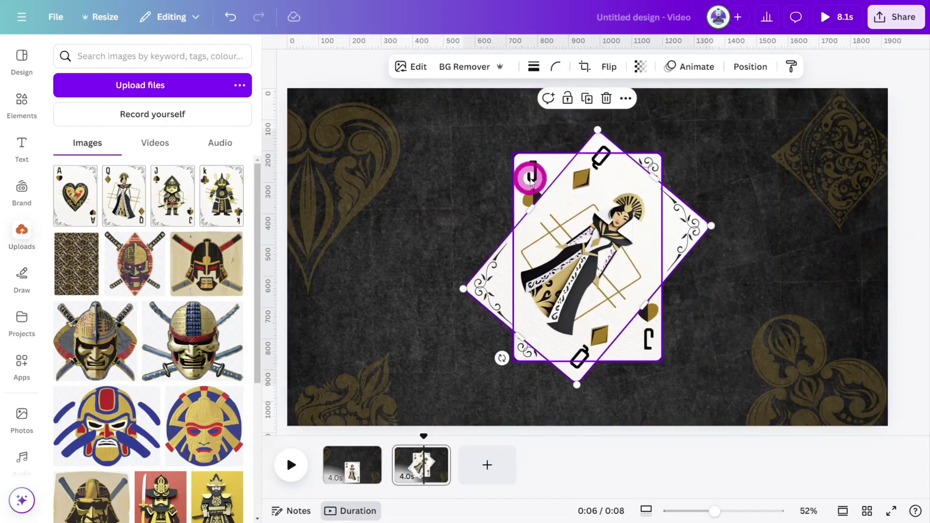
{"action": "left_click", "coordinate": [531, 179]}
{"action": "left_click_drag", "start_coordinate": [685, 259], "coordinate": [695, 298]}
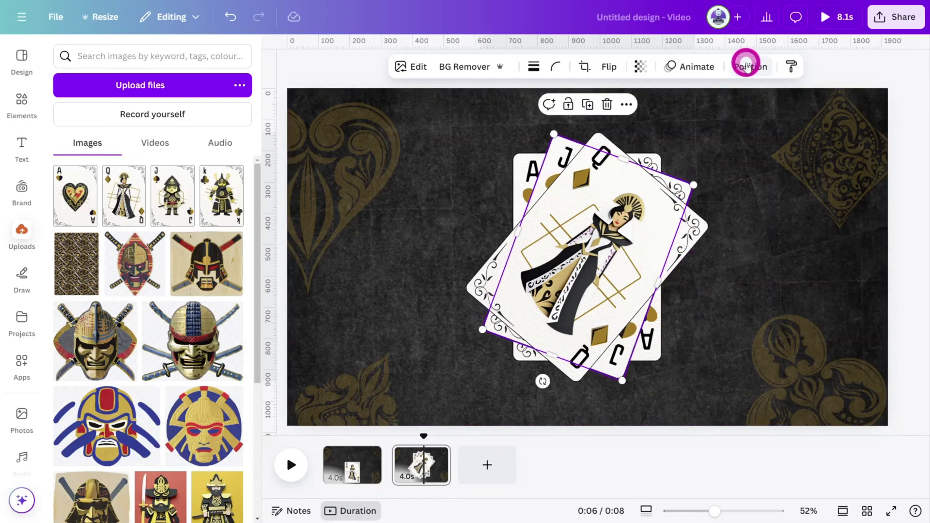
Step: Select the King card at the back of the stack and rotate it to -20°
{"action": "left_click", "coordinate": [197, 86]}
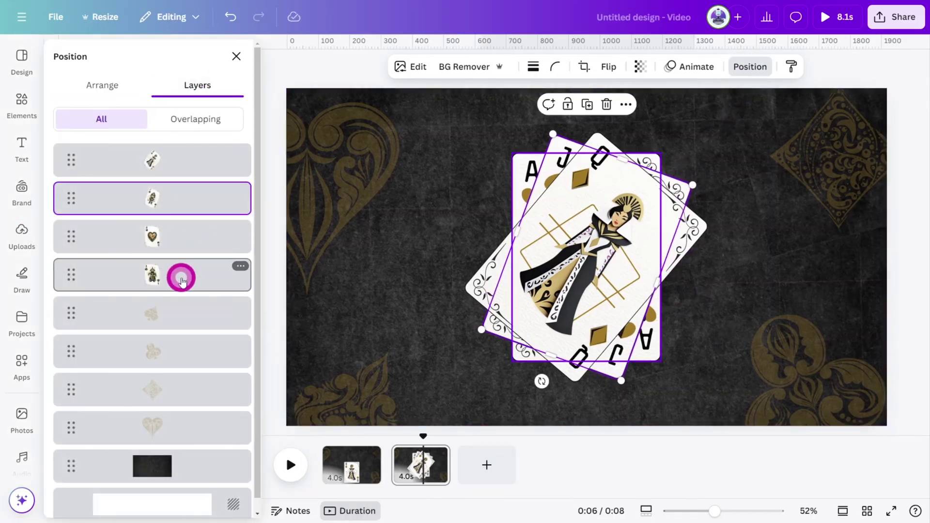
{"action": "left_click", "coordinate": [181, 281]}
{"action": "left_click_drag", "start_coordinate": [689, 257], "coordinate": [693, 219]}
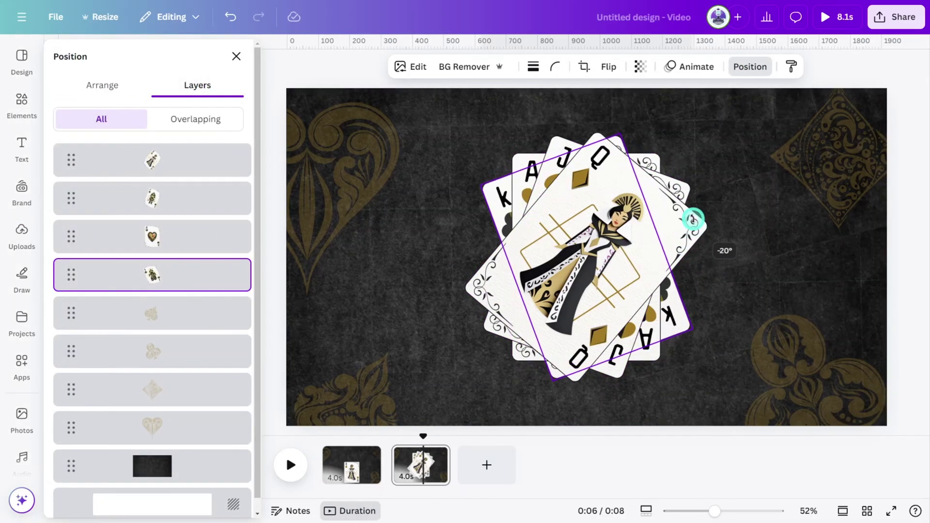
Step: Move the Jack and Ace cards up and left so they fan out behind the Queen, with the Ace's top meeting the Jack's corner
{"action": "left_click", "coordinate": [619, 375]}
{"action": "left_click_drag", "start_coordinate": [617, 371], "coordinate": [606, 299]}
{"action": "left_click", "coordinate": [655, 353]}
{"action": "left_click", "coordinate": [751, 66]}
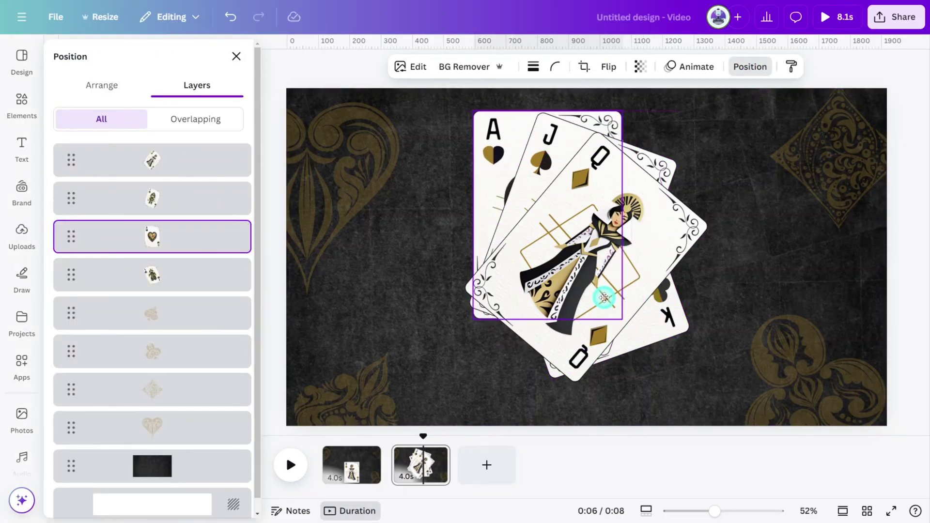
{"action": "scroll", "coordinate": [604, 289], "scroll_direction": "up", "scroll_amount": 5}
{"action": "left_click_drag", "start_coordinate": [475, 153], "coordinate": [471, 151]}
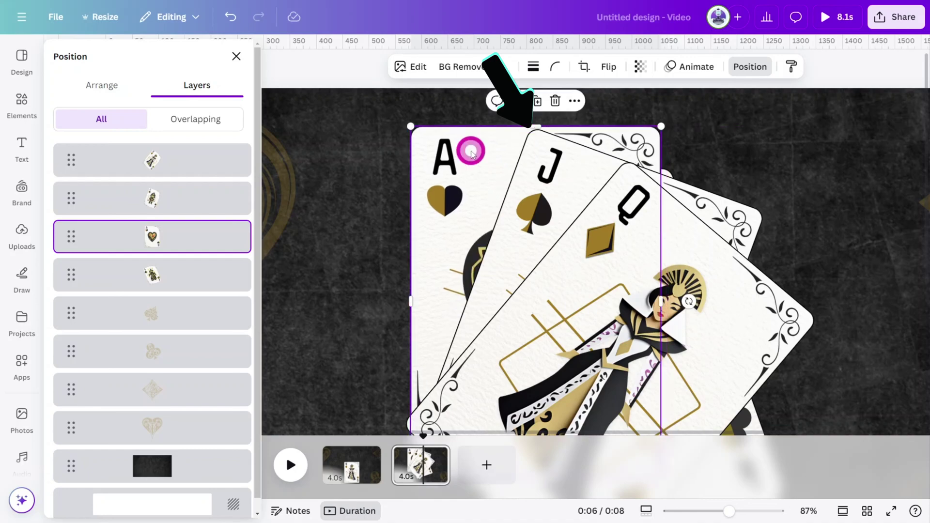
{"action": "left_click", "coordinate": [406, 182]}
{"action": "left_click_drag", "start_coordinate": [424, 172], "coordinate": [426, 175]}
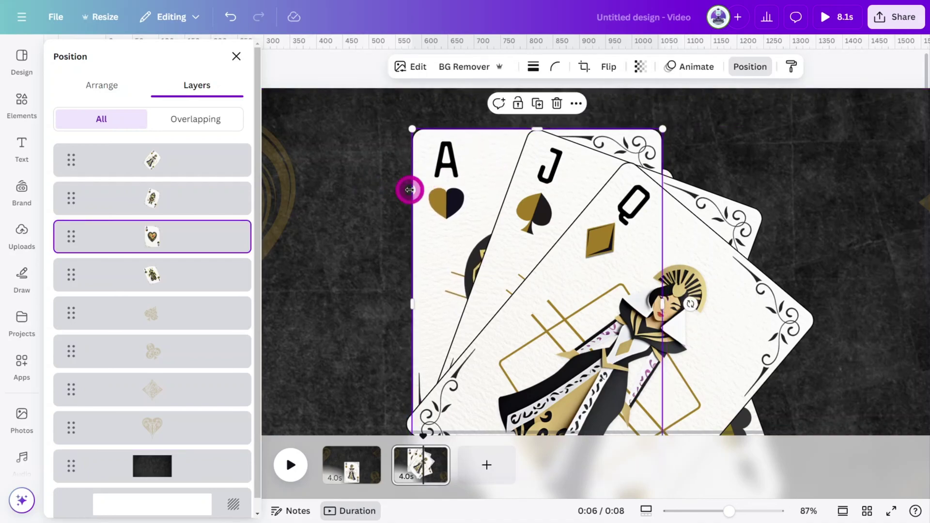
Step: Move the King card to the outer end of the fan and nudge it right until its edge meets the Ace's corner
{"action": "scroll", "coordinate": [410, 190], "scroll_direction": "down", "scroll_amount": 5}
{"action": "left_click_drag", "start_coordinate": [595, 319], "coordinate": [529, 279]}
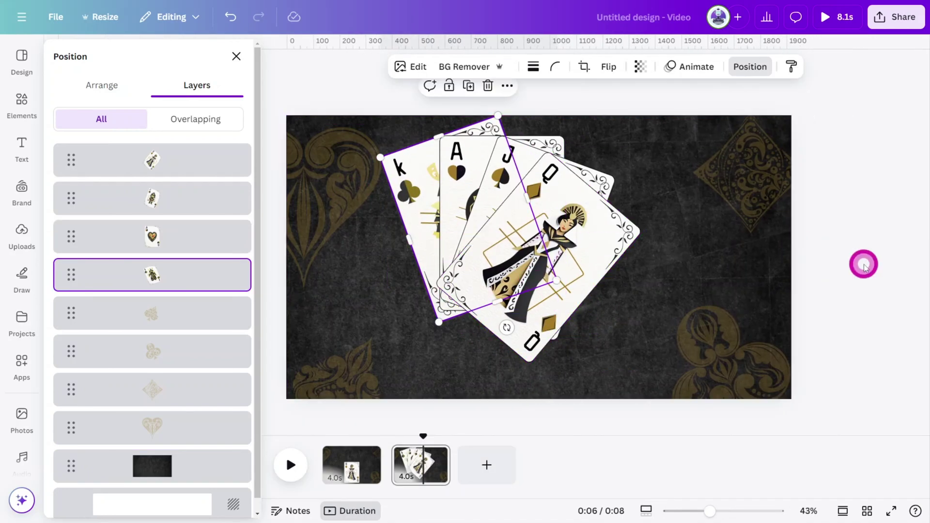
{"action": "left_click", "coordinate": [864, 264]}
{"action": "scroll", "coordinate": [333, 197], "scroll_direction": "up", "scroll_amount": 3}
{"action": "left_click", "coordinate": [448, 144]}
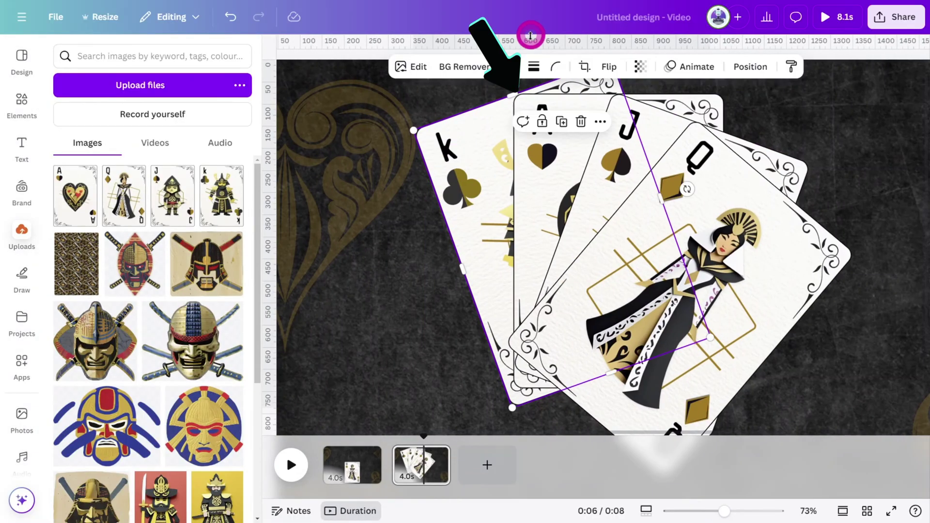
{"action": "key", "text": "Right"}
{"action": "key", "text": "Right"}
{"action": "key", "text": "Right"}
{"action": "key", "text": "Right"}
{"action": "key", "text": "Right"}
{"action": "key", "text": "Right"}
{"action": "key", "text": "Right"}
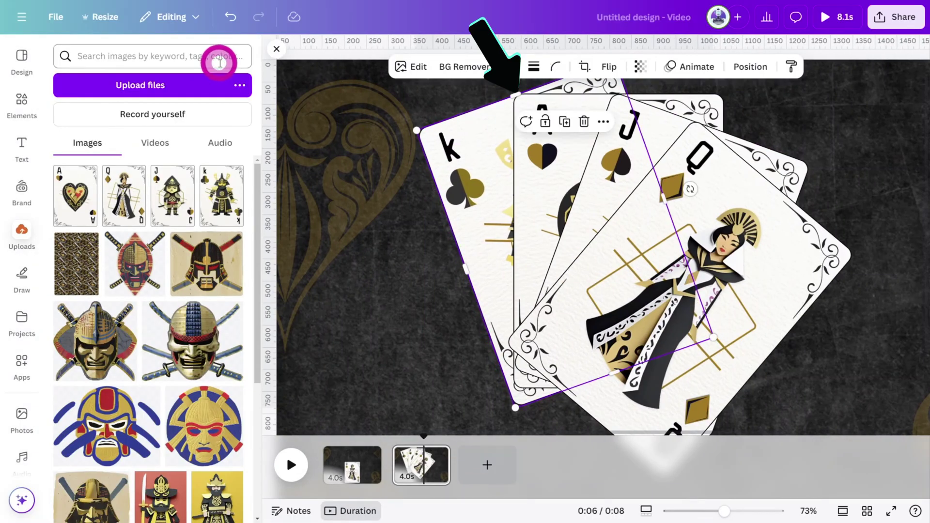
{"action": "key", "text": "Right"}
{"action": "key", "text": "Right"}
{"action": "key", "text": "Right"}
{"action": "key", "text": "Right"}
Step: Rotate all four fanned cards together counterclockwise and centre the fan on the page
{"action": "left_click_drag", "start_coordinate": [394, 110], "coordinate": [549, 227]}
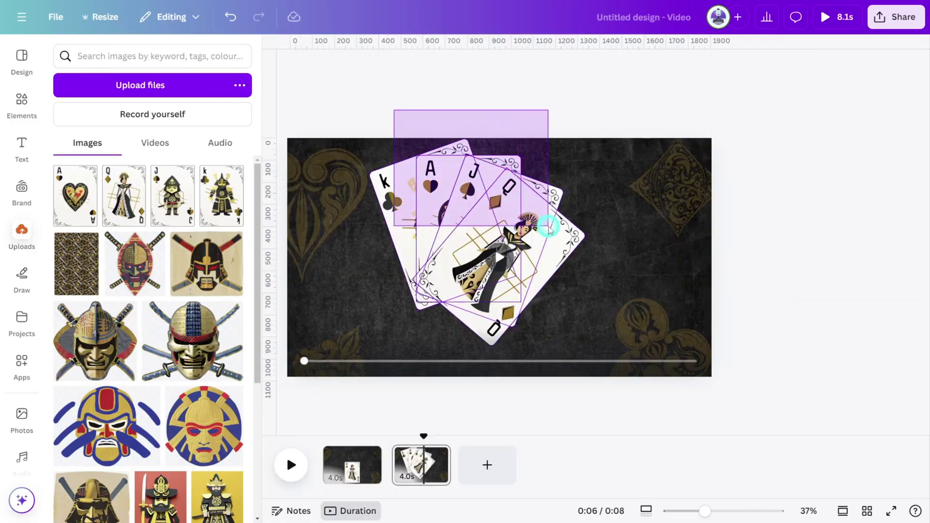
{"action": "left_click_drag", "start_coordinate": [492, 266], "coordinate": [514, 279]}
{"action": "left_click_drag", "start_coordinate": [637, 263], "coordinate": [644, 213]}
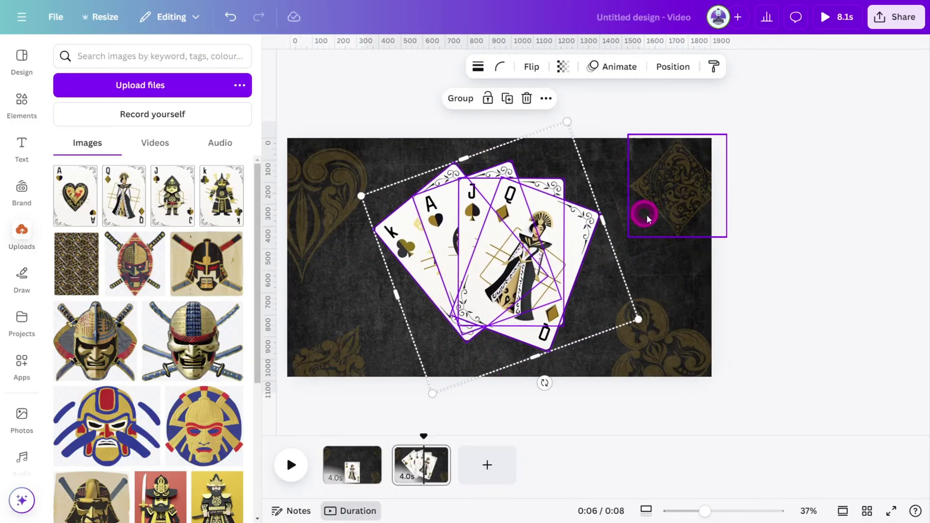
Step: Duplicate the second page, with the fanned cards, to create a third page
{"action": "left_click", "coordinate": [439, 460]}
{"action": "left_click", "coordinate": [437, 455]}
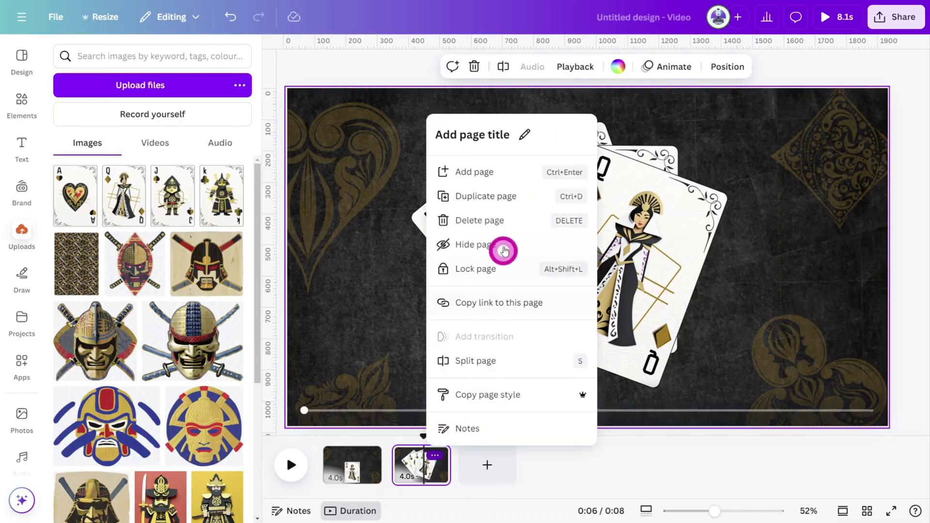
{"action": "left_click", "coordinate": [499, 207]}
Step: Straighten the four fanned cards upright on the third page and spread them side by side
{"action": "left_click", "coordinate": [597, 360]}
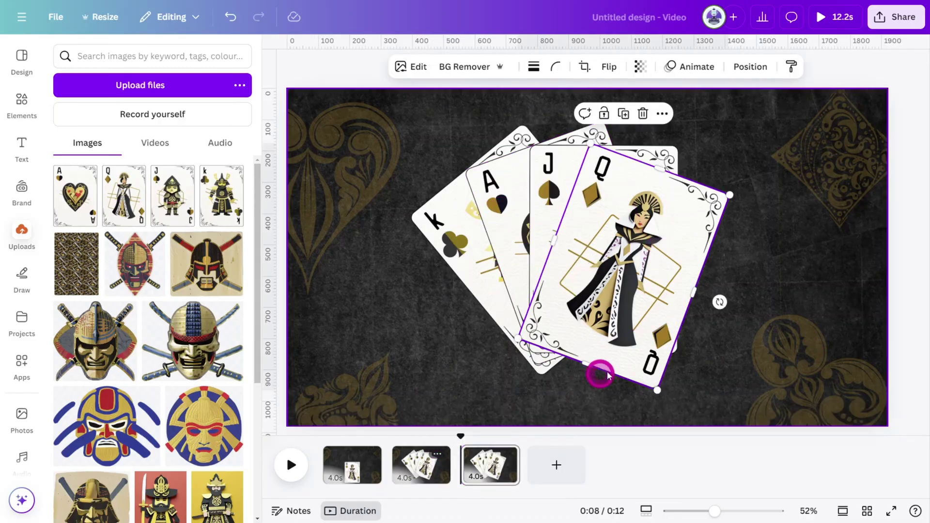
{"action": "left_click_drag", "start_coordinate": [719, 301], "coordinate": [790, 268]}
{"action": "left_click", "coordinate": [593, 274]}
{"action": "left_click_drag", "start_coordinate": [592, 274], "coordinate": [594, 292]}
{"action": "left_click_drag", "start_coordinate": [506, 257], "coordinate": [458, 265]}
{"action": "left_click_drag", "start_coordinate": [567, 373], "coordinate": [522, 381]}
{"action": "left_click_drag", "start_coordinate": [486, 276], "coordinate": [480, 286]}
{"action": "left_click", "coordinate": [431, 223]}
{"action": "left_click_drag", "start_coordinate": [616, 352], "coordinate": [532, 382]}
{"action": "left_click_drag", "start_coordinate": [563, 152], "coordinate": [421, 168]}
{"action": "left_click_drag", "start_coordinate": [670, 207], "coordinate": [740, 208]}
{"action": "left_click_drag", "start_coordinate": [610, 218], "coordinate": [643, 218]}
Step: Scale the four cards down together and separate them into a King, Ace, Jack, Queen row with small gaps
{"action": "key", "text": "ctrl+a"}
{"action": "left_click_drag", "start_coordinate": [315, 162], "coordinate": [496, 230]}
{"action": "left_click_drag", "start_coordinate": [722, 299], "coordinate": [722, 267]}
{"action": "left_click", "coordinate": [606, 181]}
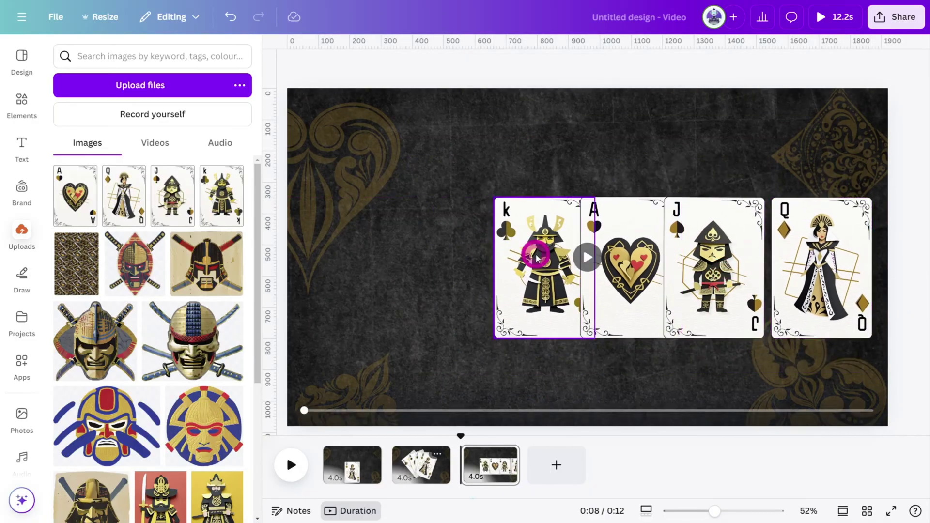
{"action": "left_click_drag", "start_coordinate": [526, 256], "coordinate": [486, 255]}
{"action": "left_click_drag", "start_coordinate": [625, 267], "coordinate": [603, 267]}
{"action": "left_click_drag", "start_coordinate": [722, 272], "coordinate": [720, 273]}
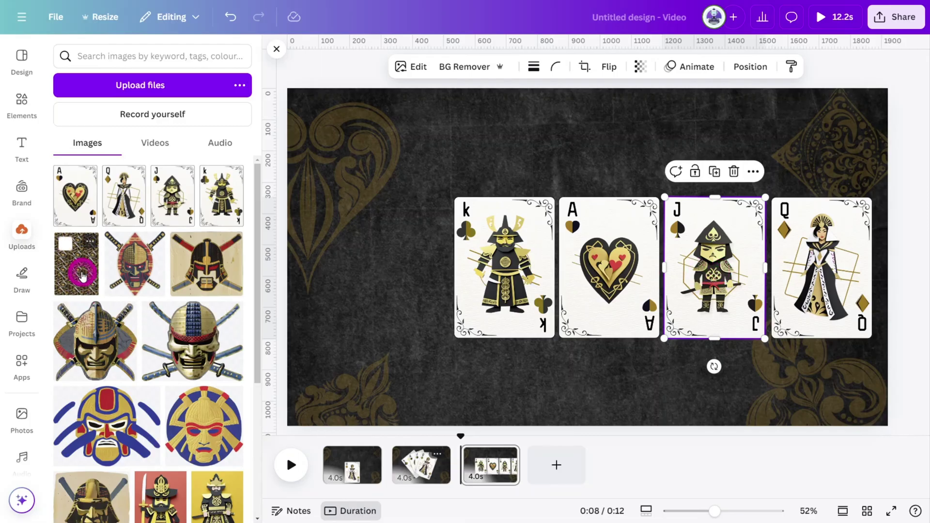
Step: Add the uploaded patterned card back and shrink it to the cards' size, placing it to the left of the King
{"action": "left_click", "coordinate": [76, 264]}
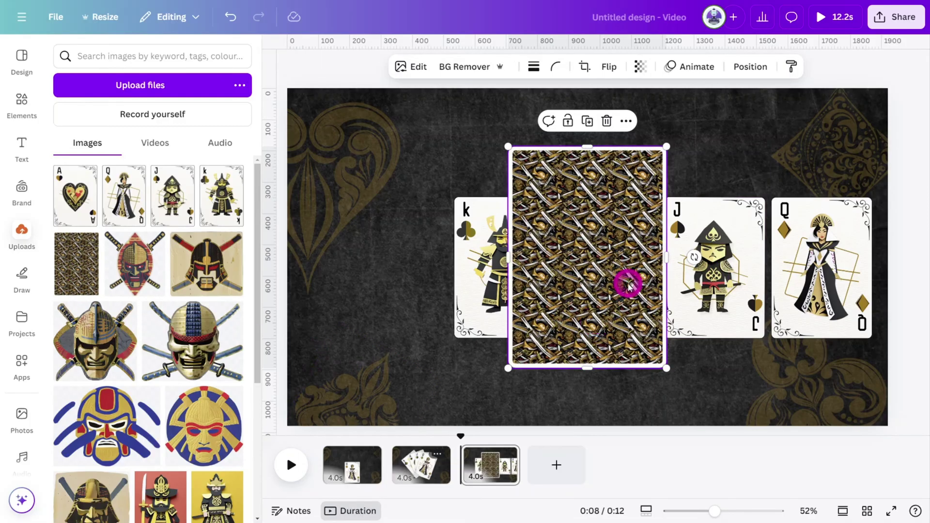
{"action": "left_click_drag", "start_coordinate": [628, 285], "coordinate": [405, 324]}
{"action": "left_click_drag", "start_coordinate": [291, 416], "coordinate": [345, 339]}
Step: Space the card back and the four cards evenly in the horizontal direction and centre the whole row on the page
{"action": "left_click", "coordinate": [492, 285], "text": "shift"}
{"action": "left_click", "coordinate": [605, 267], "text": "shift"}
{"action": "left_click", "coordinate": [709, 275], "text": "shift"}
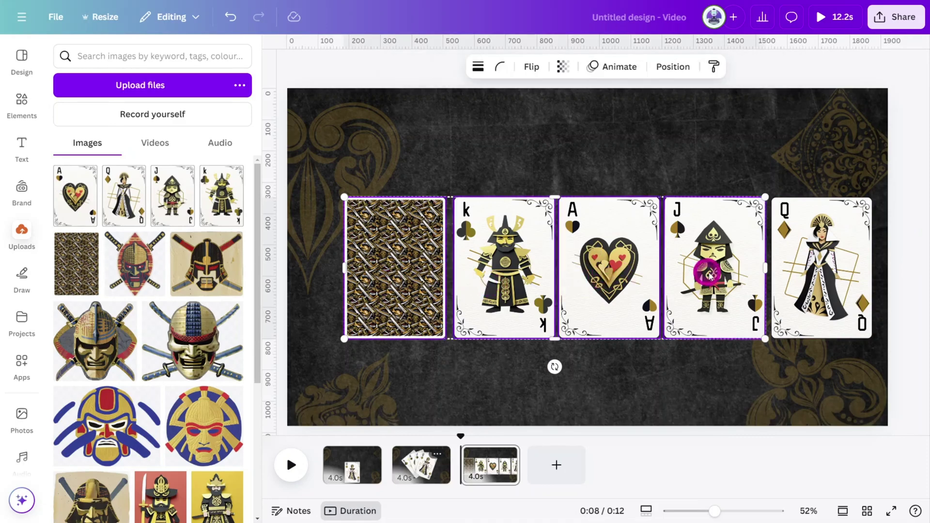
{"action": "left_click", "coordinate": [827, 270], "text": "shift"}
{"action": "left_click", "coordinate": [673, 66]}
{"action": "left_click", "coordinate": [76, 91]}
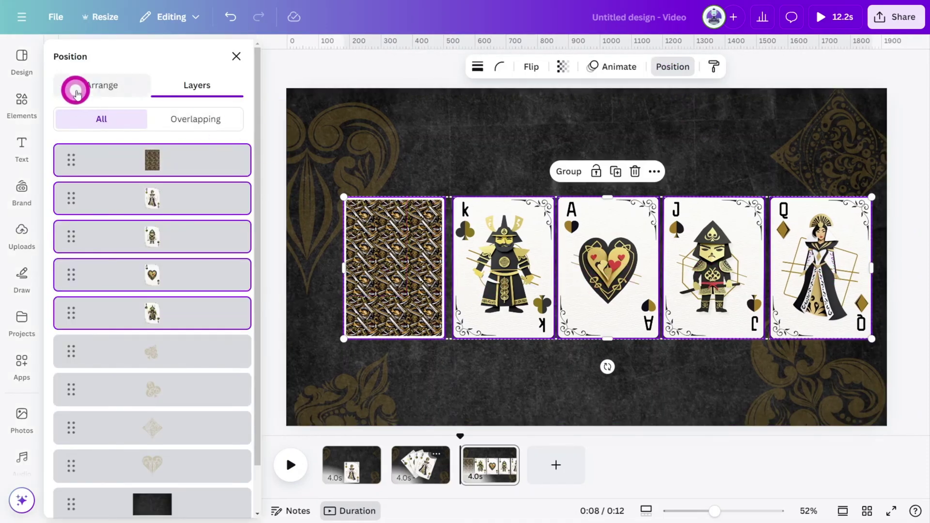
{"action": "left_click", "coordinate": [182, 324]}
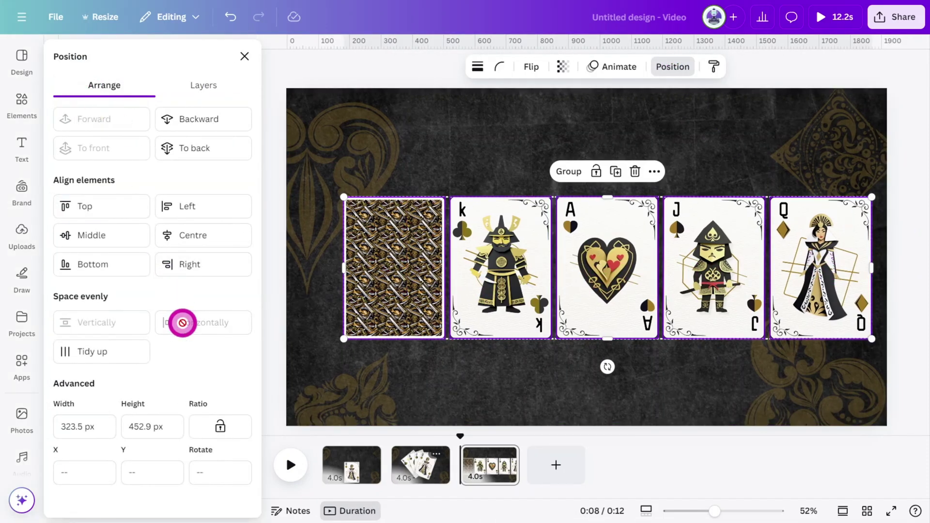
{"action": "left_click_drag", "start_coordinate": [725, 296], "coordinate": [704, 296]}
{"action": "left_click", "coordinate": [392, 506]}
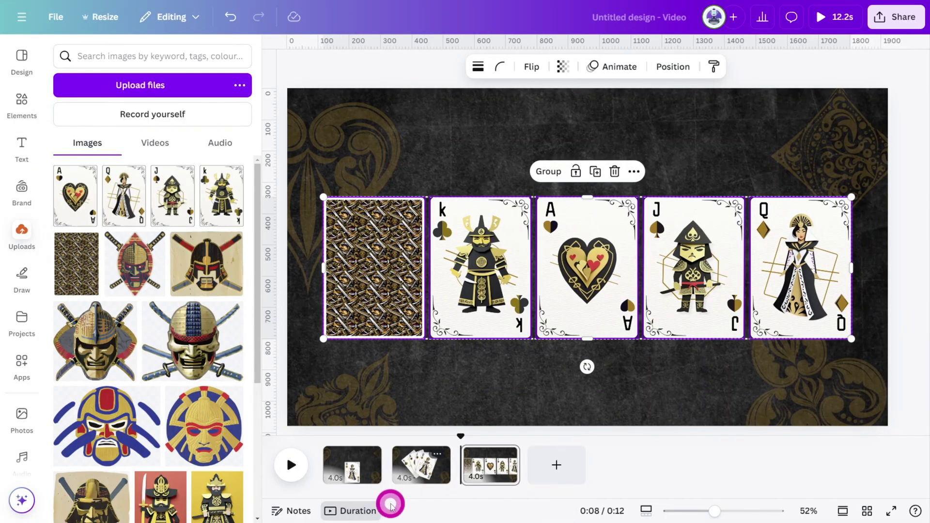
Step: Add 1-second Match & Move transitions between the first and second pages and between the second and third pages
{"action": "mouse_move", "coordinate": [385, 479]}
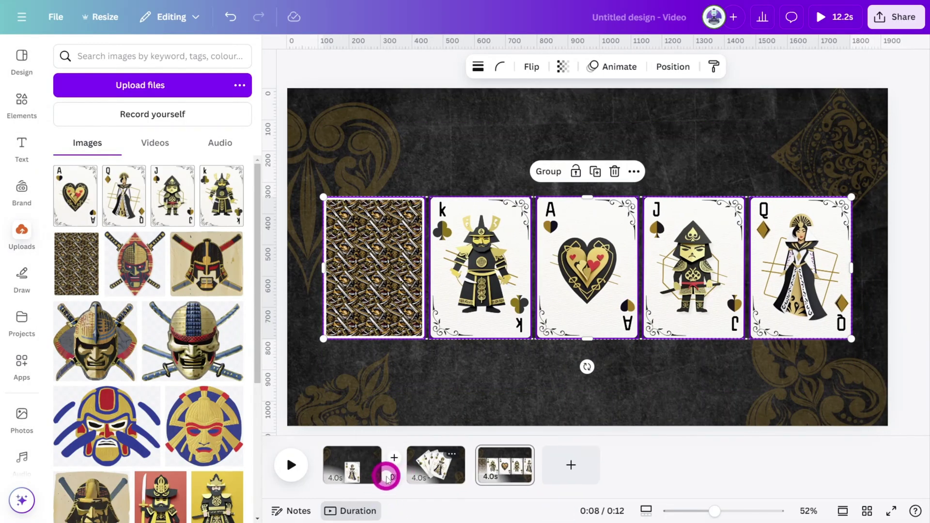
{"action": "left_click", "coordinate": [393, 480]}
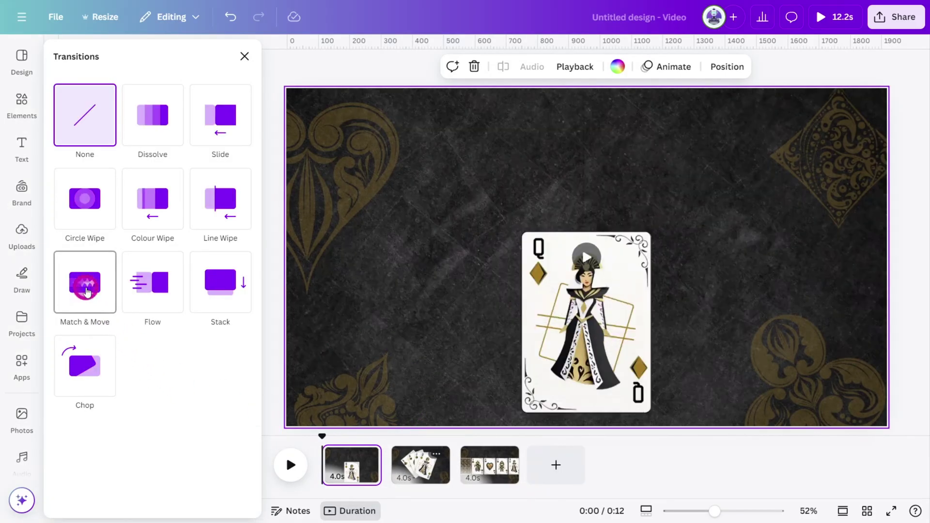
{"action": "left_click", "coordinate": [101, 327]}
{"action": "left_click_drag", "start_coordinate": [113, 369], "coordinate": [125, 370]}
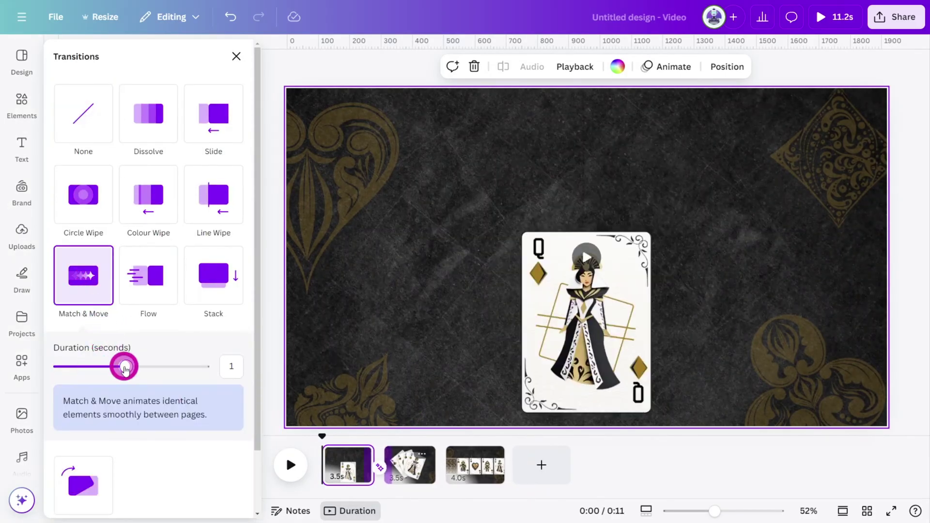
{"action": "left_click", "coordinate": [443, 473]}
{"action": "left_click", "coordinate": [66, 297]}
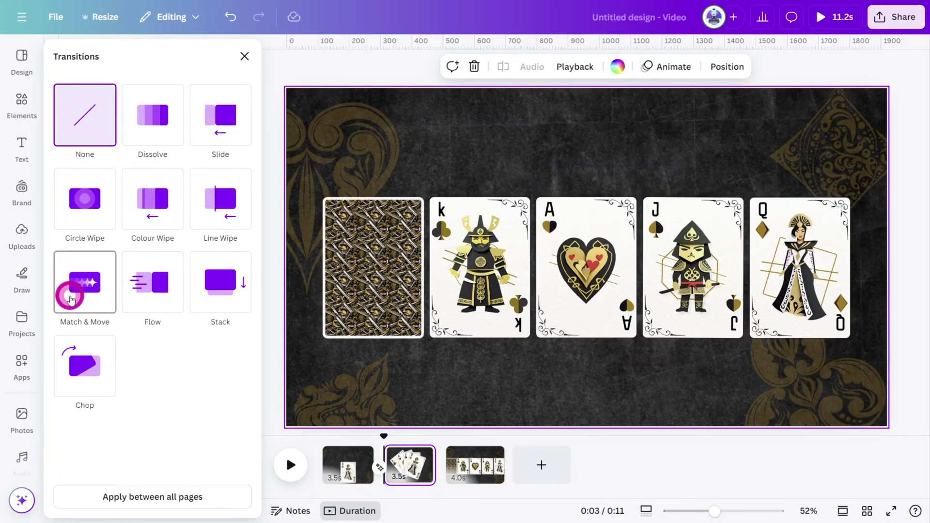
{"action": "left_click", "coordinate": [88, 367]}
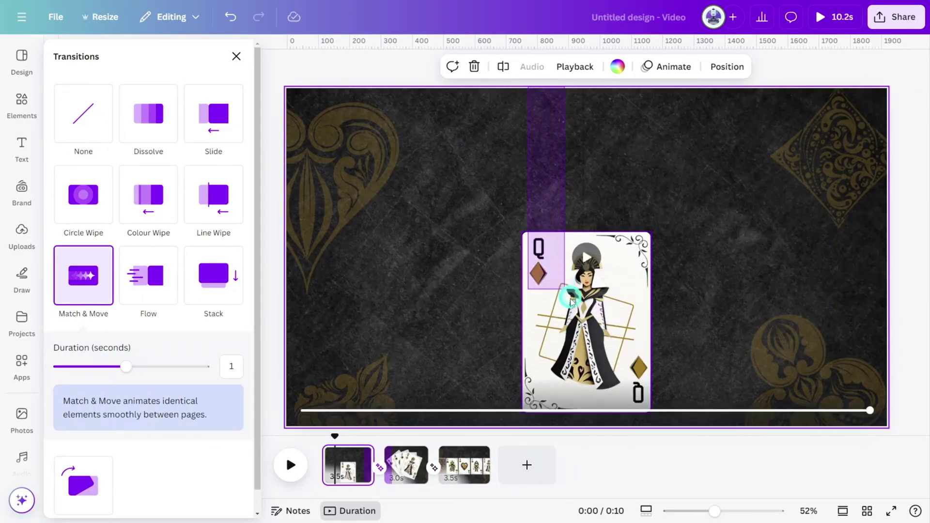
Step: Apply the Rise animation, on enter only, to the stacked cards on the first page
{"action": "left_click", "coordinate": [592, 327]}
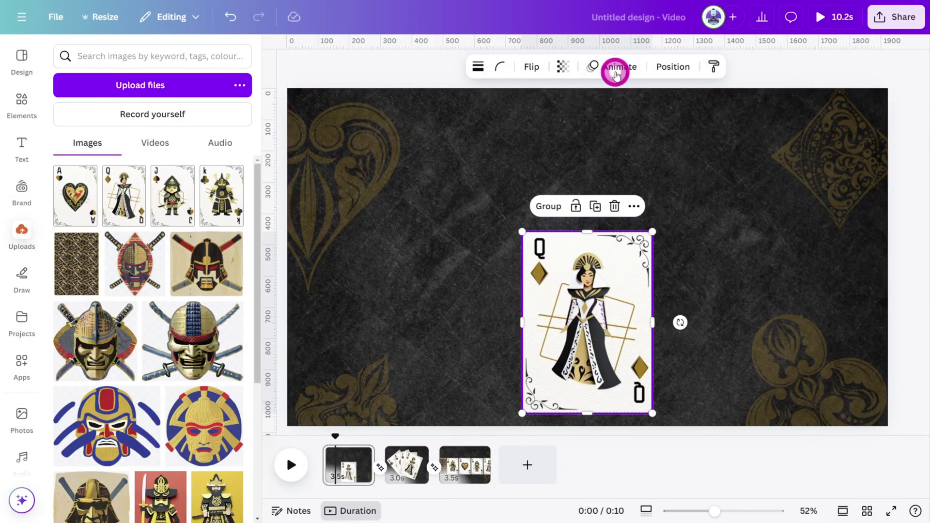
{"action": "left_click", "coordinate": [615, 68]}
{"action": "left_click", "coordinate": [83, 279]}
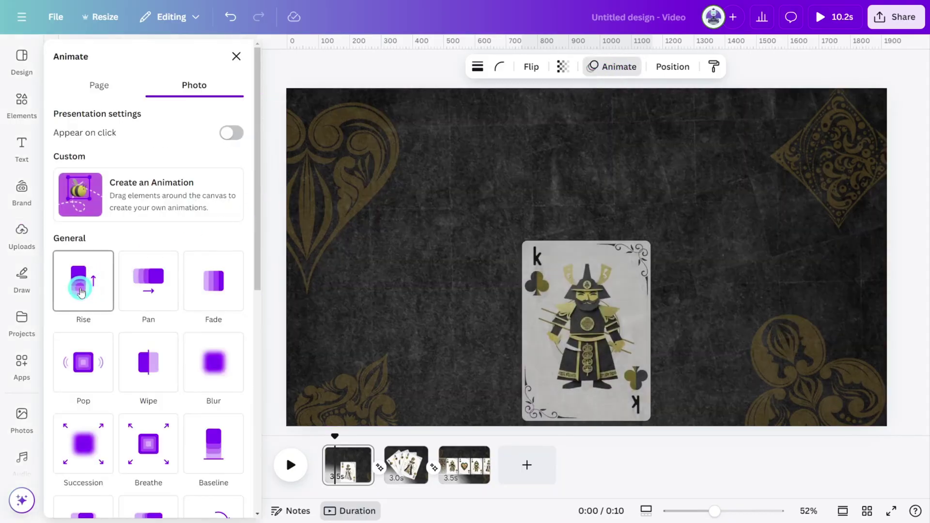
{"action": "left_click", "coordinate": [117, 379]}
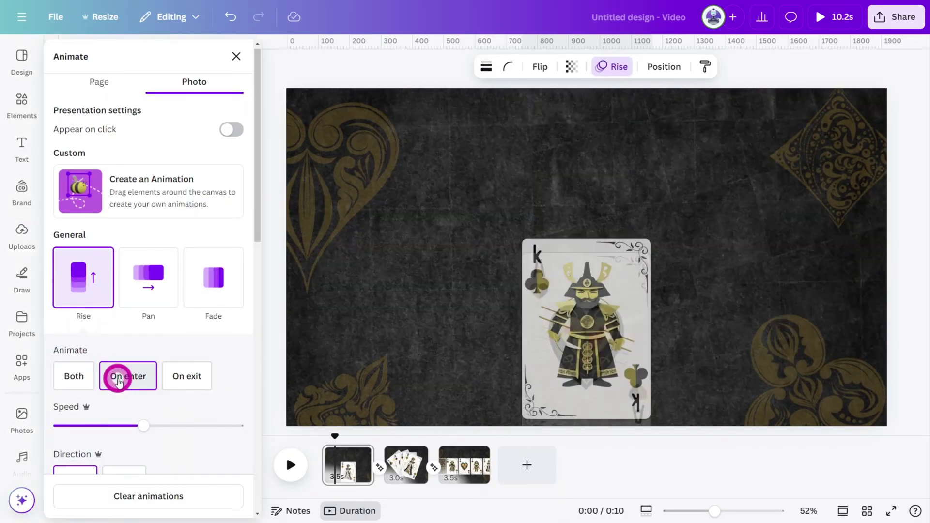
Step: Show the timing of the card back on the third page and trim its start so it appears after the other cards
{"action": "left_click", "coordinate": [469, 470]}
{"action": "left_click", "coordinate": [397, 326]}
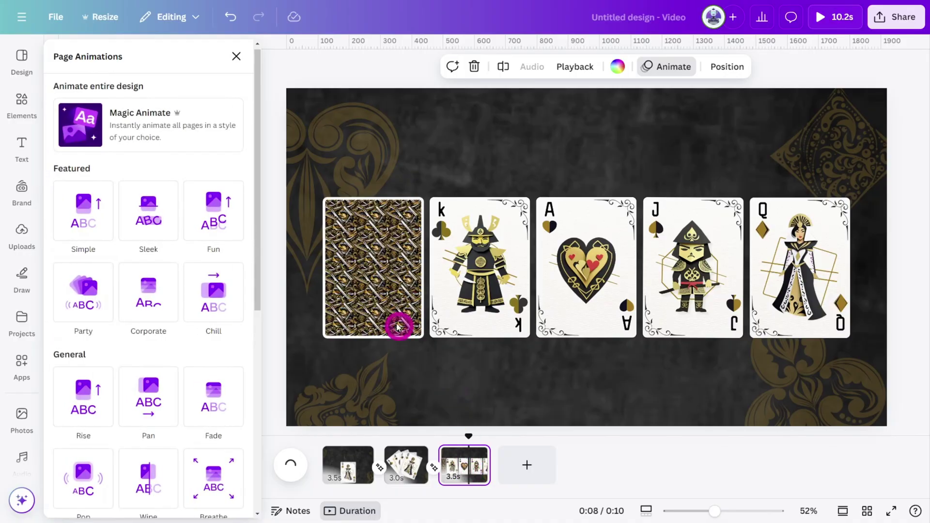
{"action": "right_click", "coordinate": [386, 290]}
{"action": "left_click", "coordinate": [426, 329]}
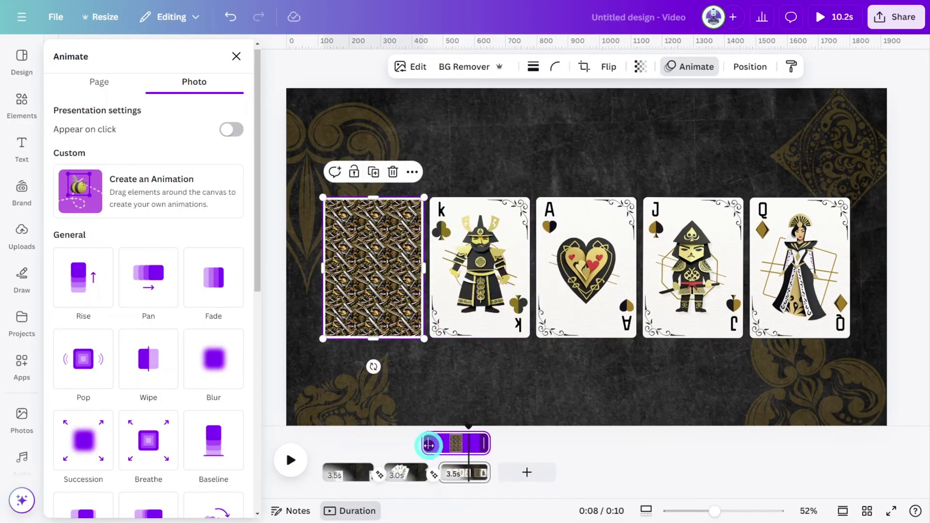
{"action": "left_click_drag", "start_coordinate": [429, 444], "coordinate": [452, 443]}
Step: Apply the Tumble animation to the card back and preview the whole video
{"action": "scroll", "coordinate": [161, 397], "scroll_direction": "down", "scroll_amount": 3}
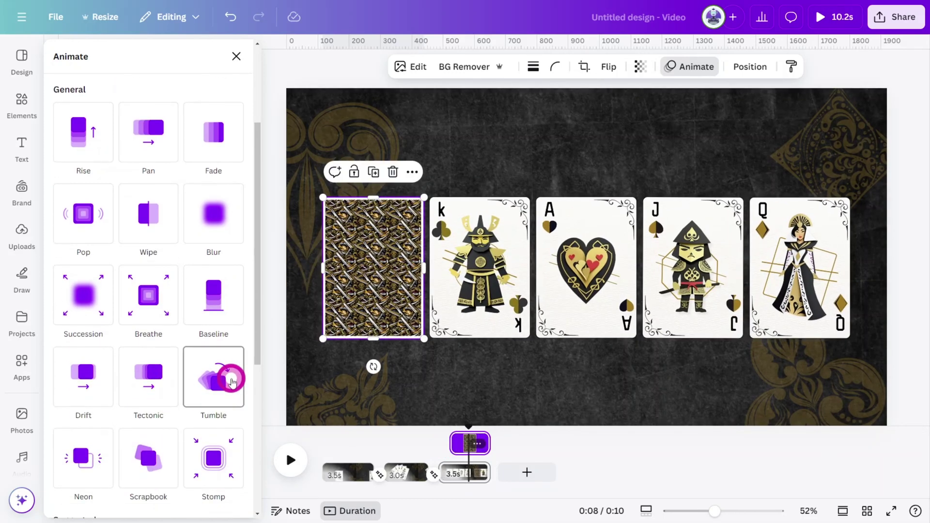
{"action": "left_click", "coordinate": [232, 382]}
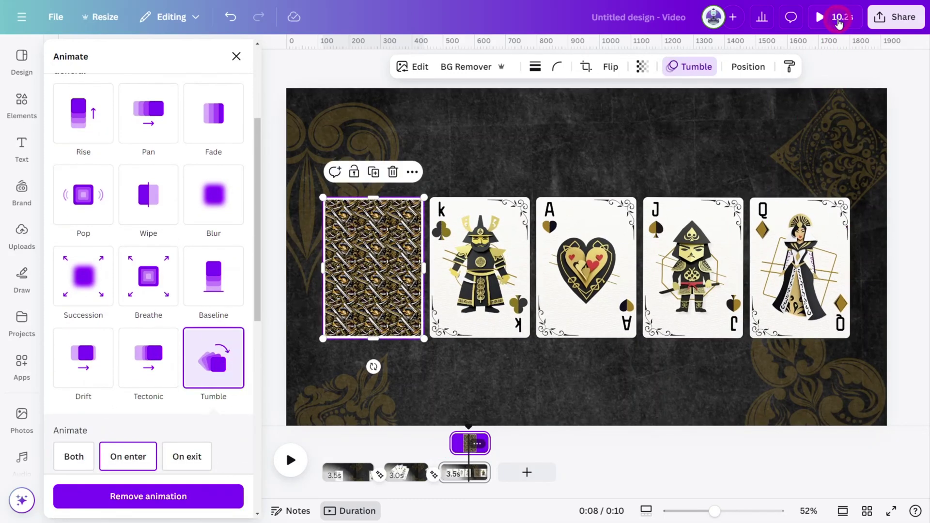
{"action": "left_click", "coordinate": [839, 21]}
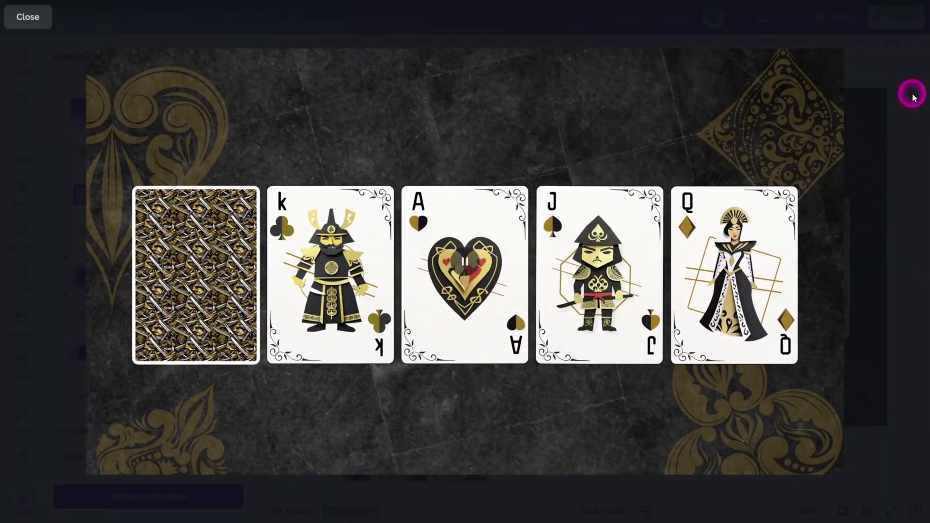
{"action": "left_click", "coordinate": [912, 96]}
Step: Search the audio effects for "CARD SHUFFLE 6" and place the Cards Shuffle 6 sound at the start of the video, checking its playback
{"action": "scroll", "coordinate": [21, 431], "scroll_direction": "down", "scroll_amount": 2}
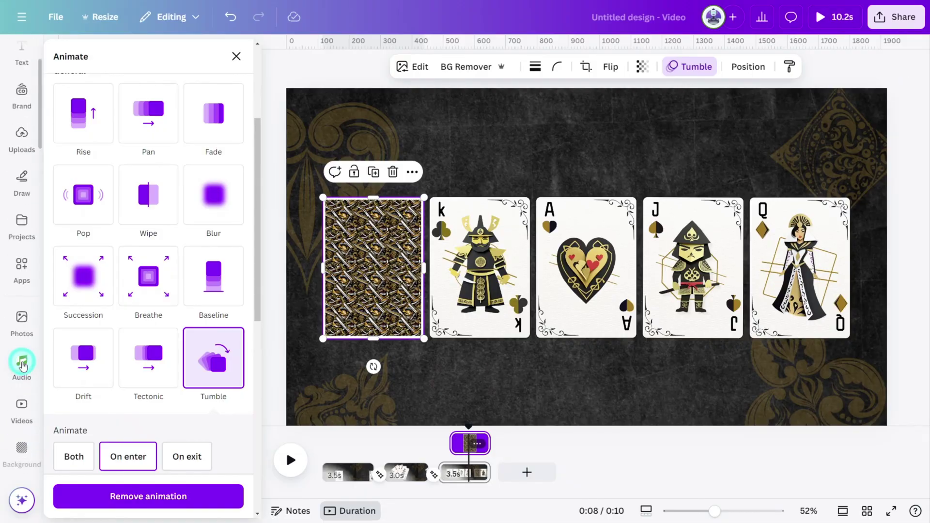
{"action": "left_click", "coordinate": [22, 365]}
{"action": "left_click", "coordinate": [241, 57]}
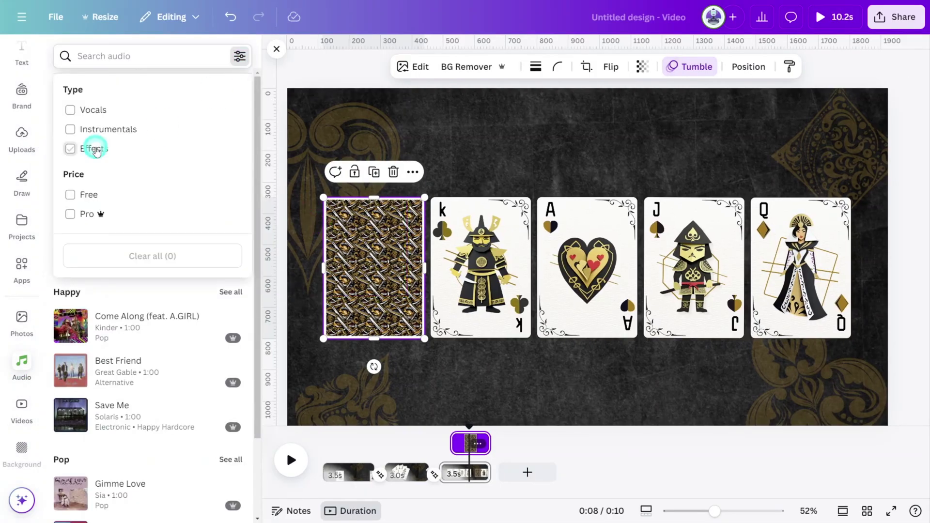
{"action": "left_click", "coordinate": [408, 60]}
{"action": "type", "text": "CARD SHUFFLE"}
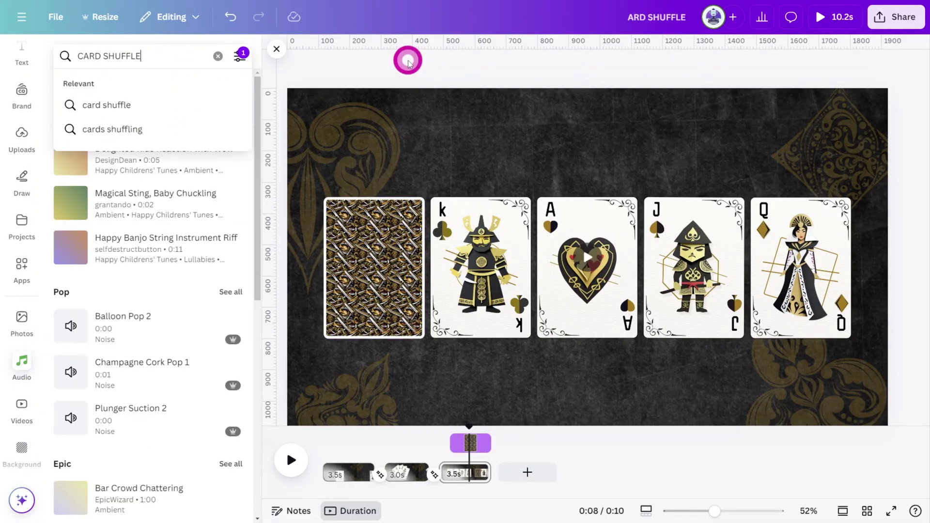
{"action": "type", "text": " 6"}
{"action": "key", "text": "Return"}
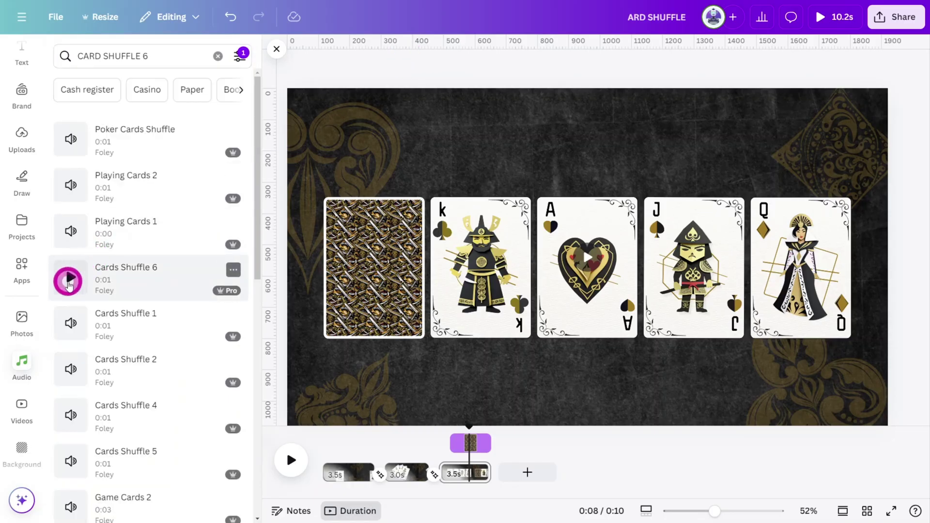
{"action": "left_click_drag", "start_coordinate": [68, 284], "coordinate": [332, 478]}
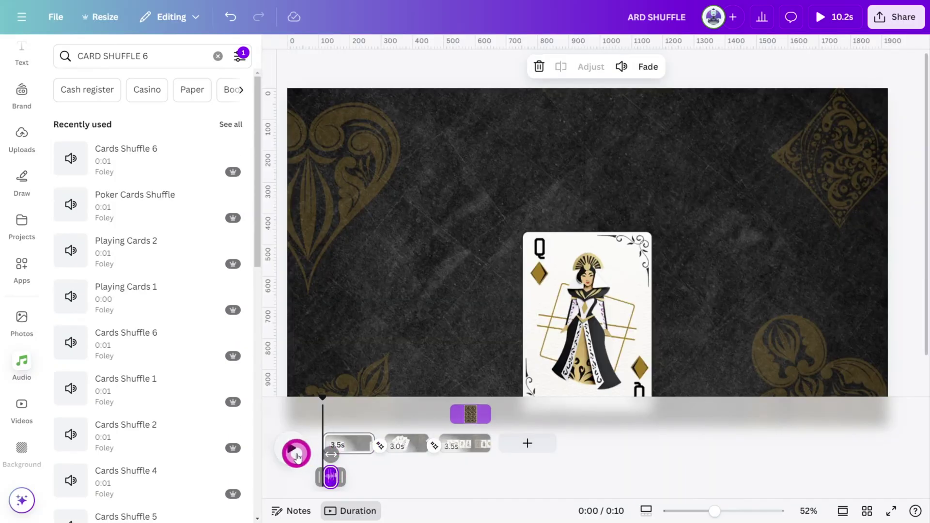
{"action": "left_click", "coordinate": [290, 445]}
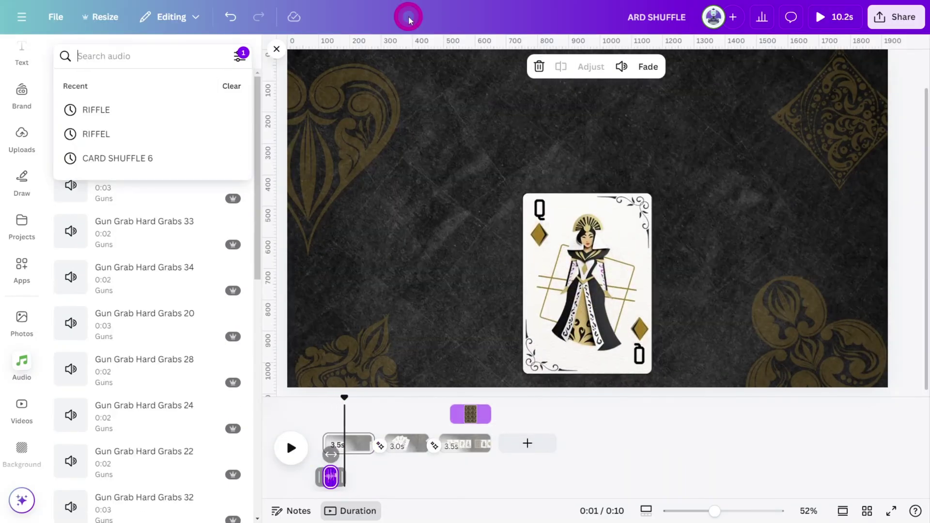
Step: Search the audio for "RIFFLE" and add the first Pack of cards shuffle sound to the video
{"action": "type", "text": "RIFFLE"}
{"action": "key", "text": "Return"}
{"action": "left_click", "coordinate": [66, 141]}
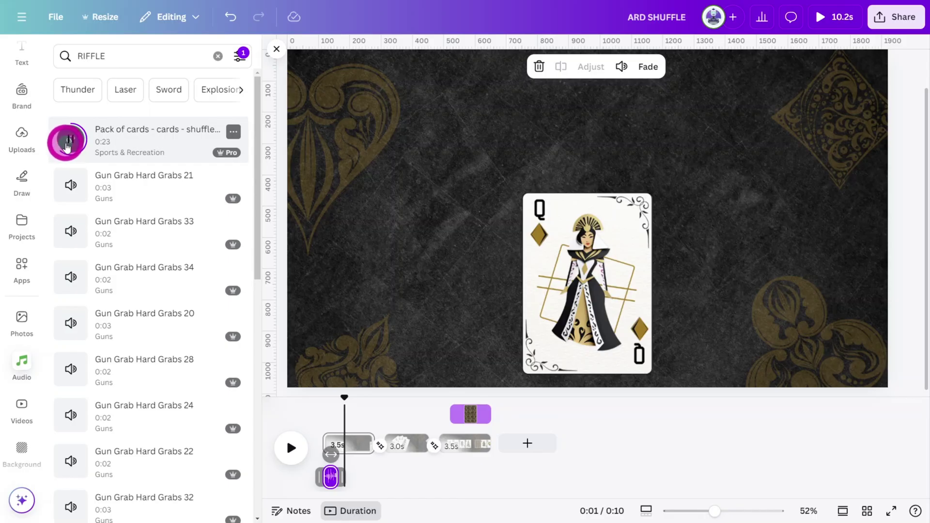
{"action": "left_click", "coordinate": [67, 145]}
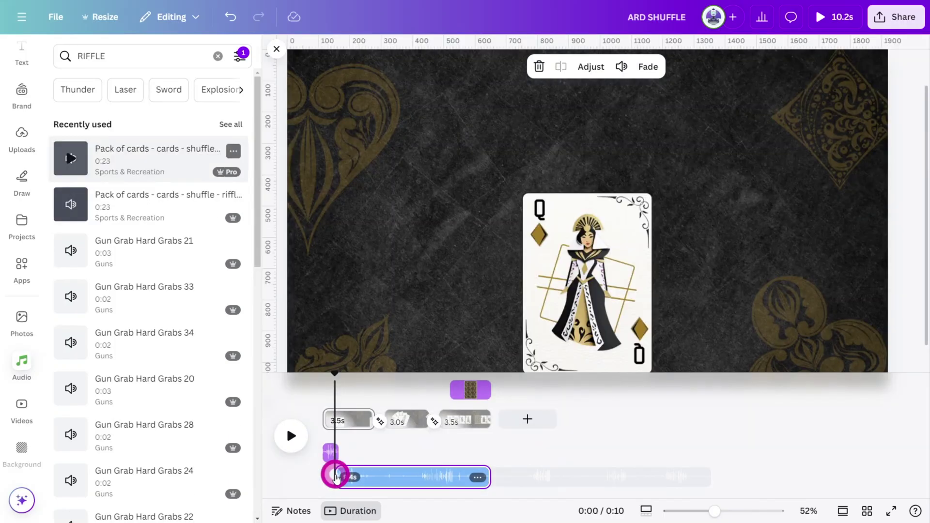
Step: Position the riffle sound around the transition between the first and second pages and trim it to 1.5 s
{"action": "left_click_drag", "start_coordinate": [333, 474], "coordinate": [361, 479]}
{"action": "left_click_drag", "start_coordinate": [487, 477], "coordinate": [420, 477]}
{"action": "mouse_move", "coordinate": [359, 410]}
{"action": "left_mouse_down"}
{"action": "mouse_move", "coordinate": [380, 407]}
{"action": "mouse_move", "coordinate": [361, 411]}
{"action": "mouse_move", "coordinate": [372, 412]}
{"action": "left_mouse_up"}
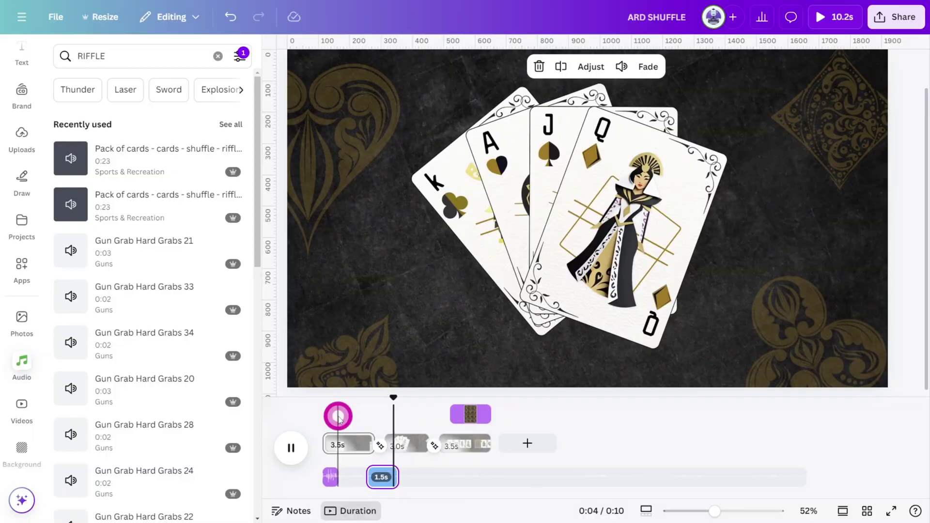
Step: Search the audio for "CARPET CLEAN RUB 2" and place that sound at the transition between the second and third pages
{"action": "left_click", "coordinate": [193, 58]}
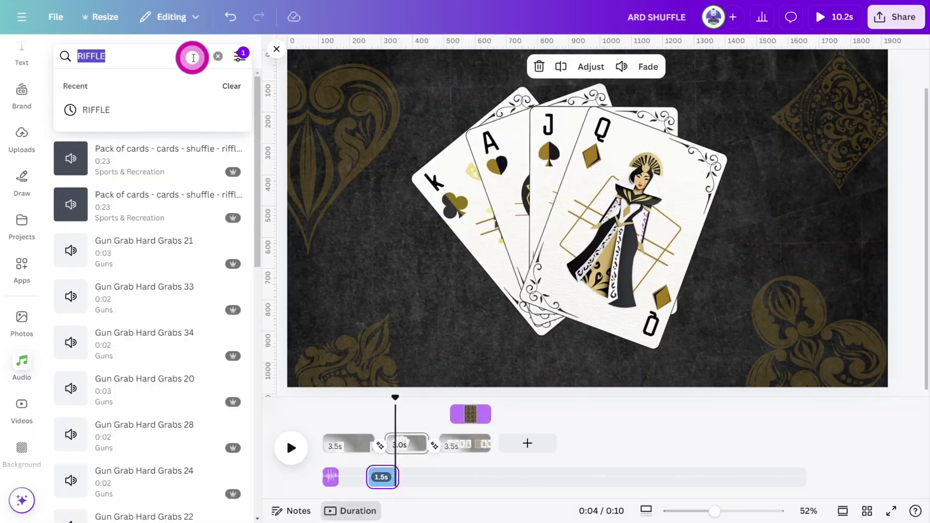
{"action": "type", "text": "CARPET CLE"}
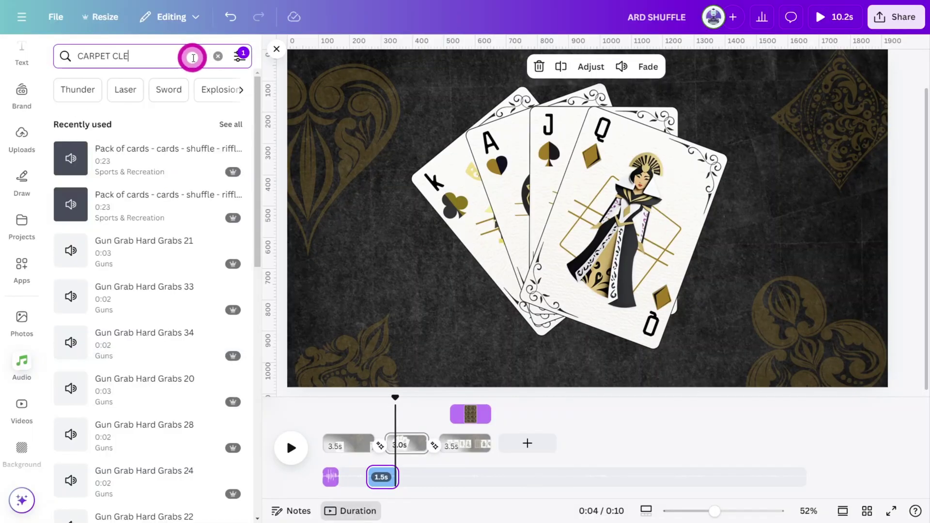
{"action": "type", "text": "AN RUB 2"}
{"action": "key", "text": "Return"}
{"action": "left_click_drag", "start_coordinate": [94, 140], "coordinate": [430, 482]}
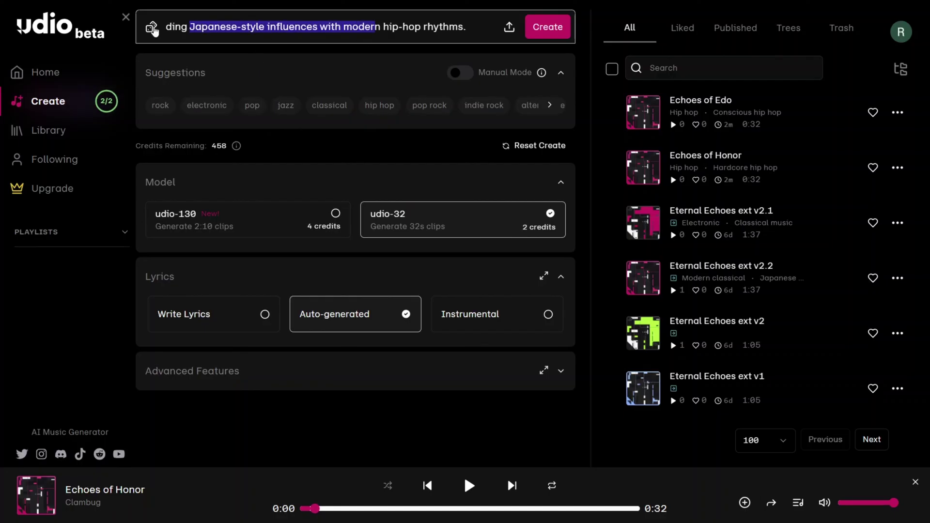
Step: Switch to Udio and review the wording of the Japan-inspired instrumental hip-hop music prompt
{"action": "left_click_drag", "start_coordinate": [153, 30], "coordinate": [109, 28]}
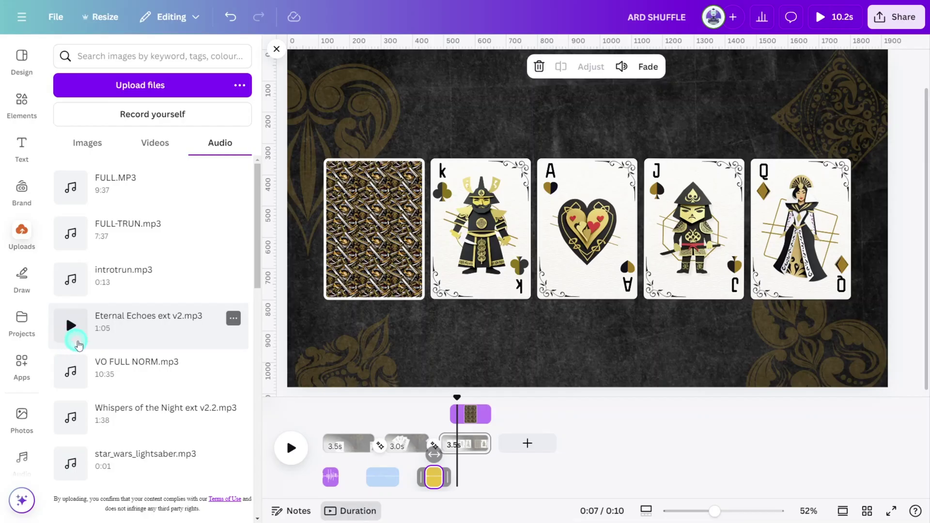
Step: Switch back to Canva and place the uploaded Eternal Echoes ext v2.mp3 music at the start of the video
{"action": "left_click_drag", "start_coordinate": [76, 338], "coordinate": [321, 482]}
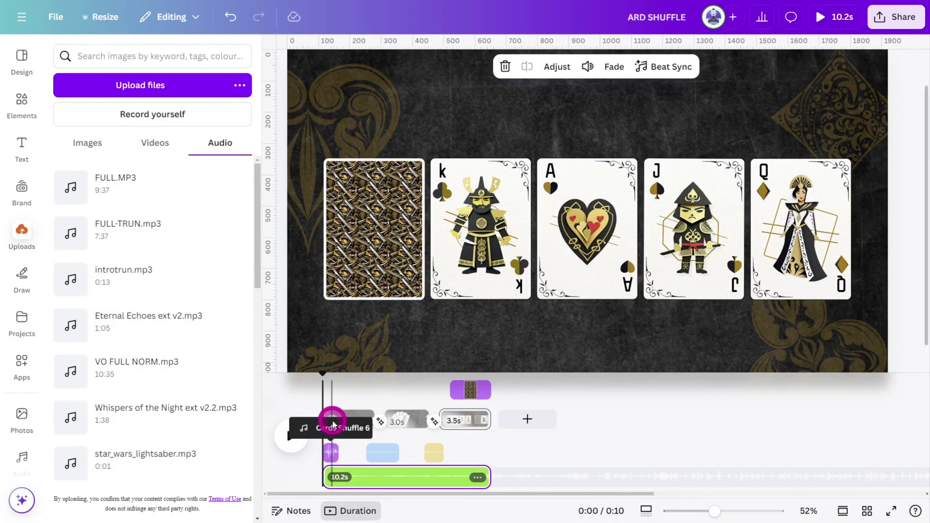